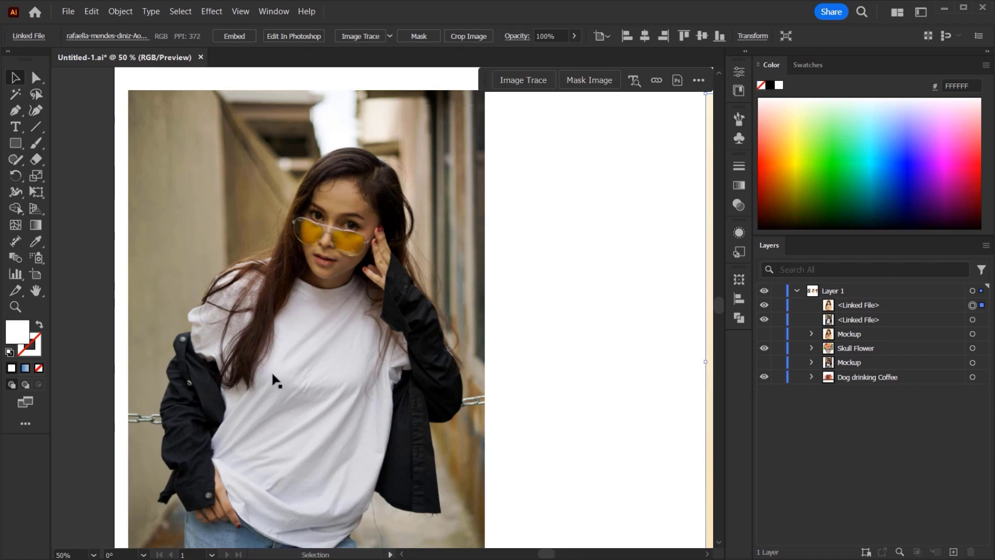
- Examine the two model photos on the artboard and the artwork beside it
left_click_drag(522, 294, 133, 231)
left_click_drag(569, 273, 444, 268)
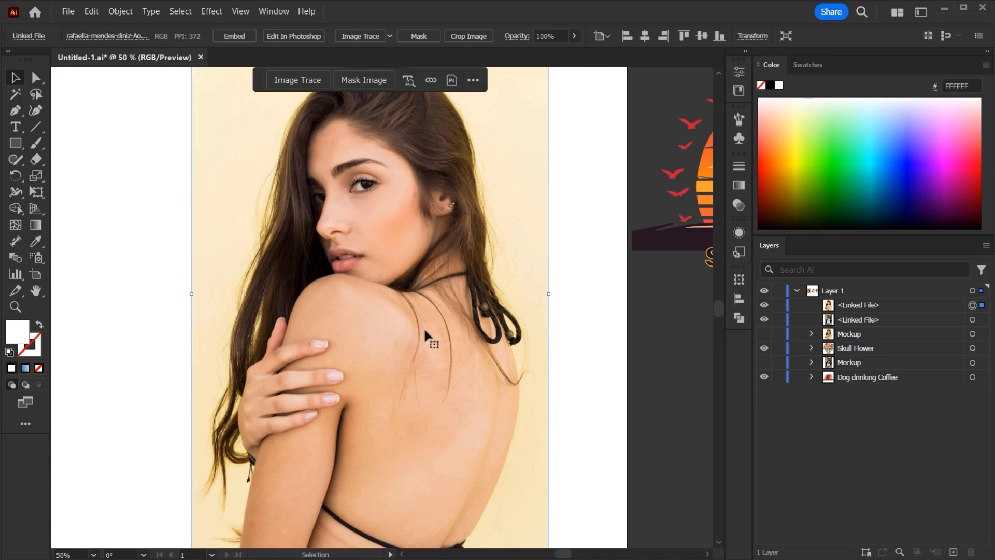
left_click_drag(469, 329, 443, 317)
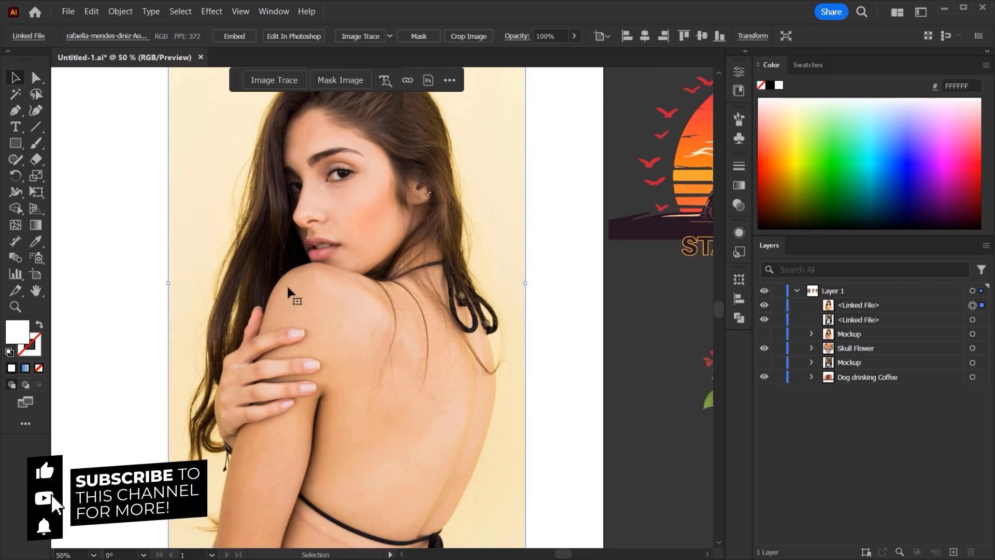
left_click_drag(213, 293, 273, 287)
left_click_drag(451, 287, 624, 285)
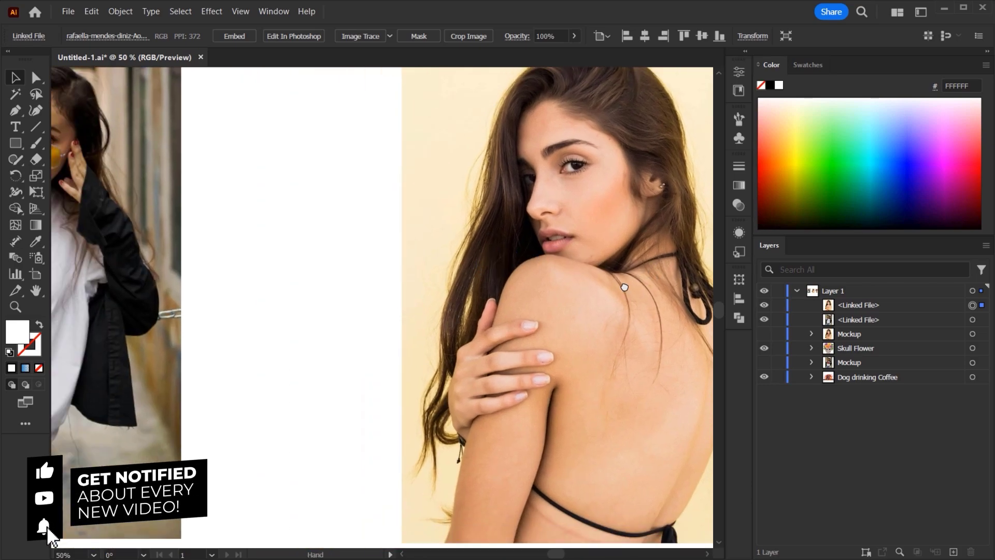
left_click_drag(338, 227, 577, 319)
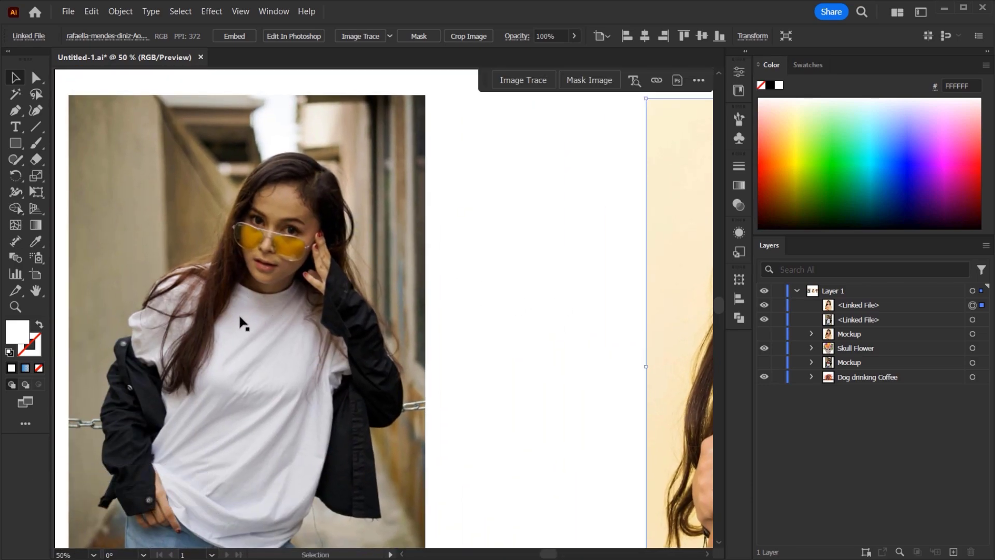
left_click_drag(249, 311, 199, 268)
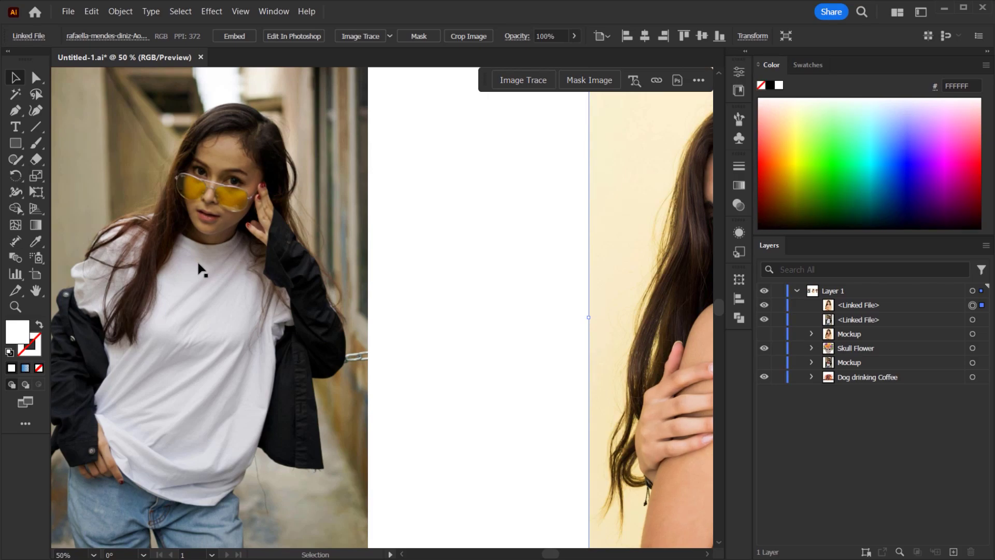
left_click_drag(338, 264, 182, 275)
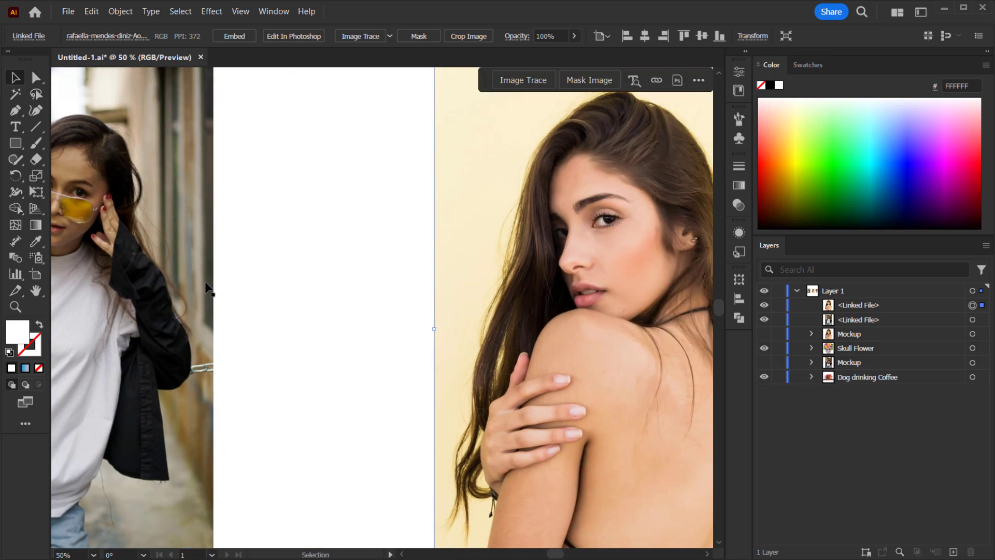
scroll(216, 290, "down", 2)
left_click_drag(256, 305, 204, 313)
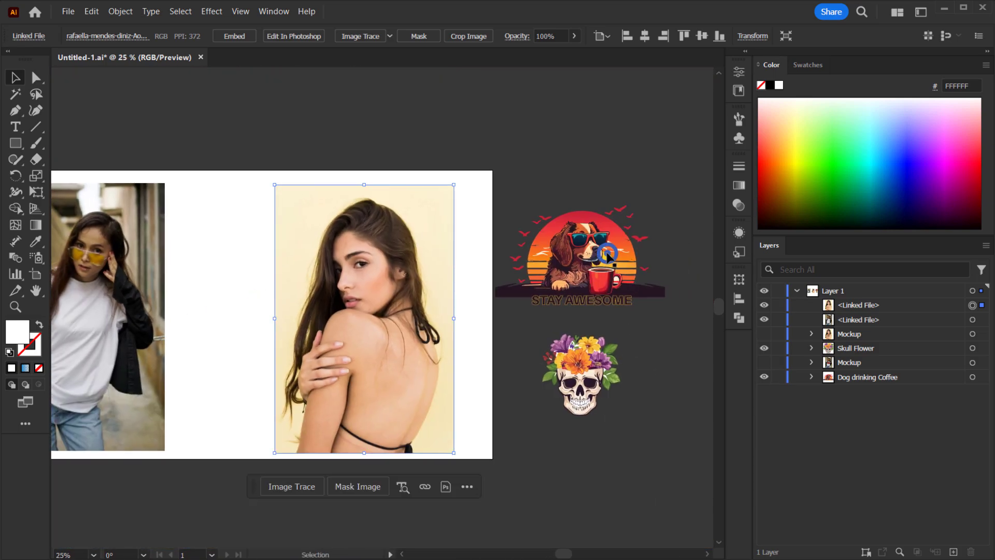
- Move the Dog drinking Coffee artwork from beside the artboard to just above the model photos
left_click(580, 257)
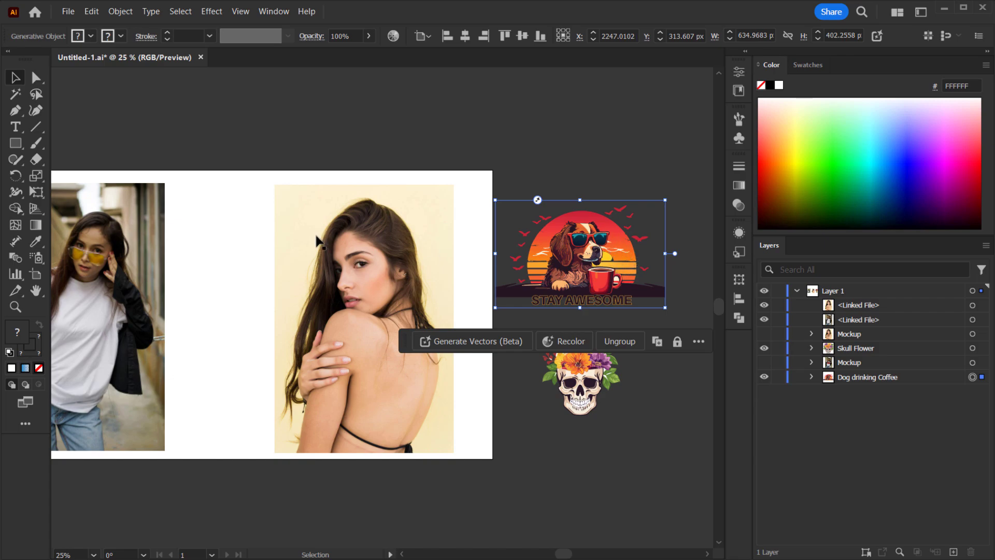
left_click_drag(271, 224, 380, 271)
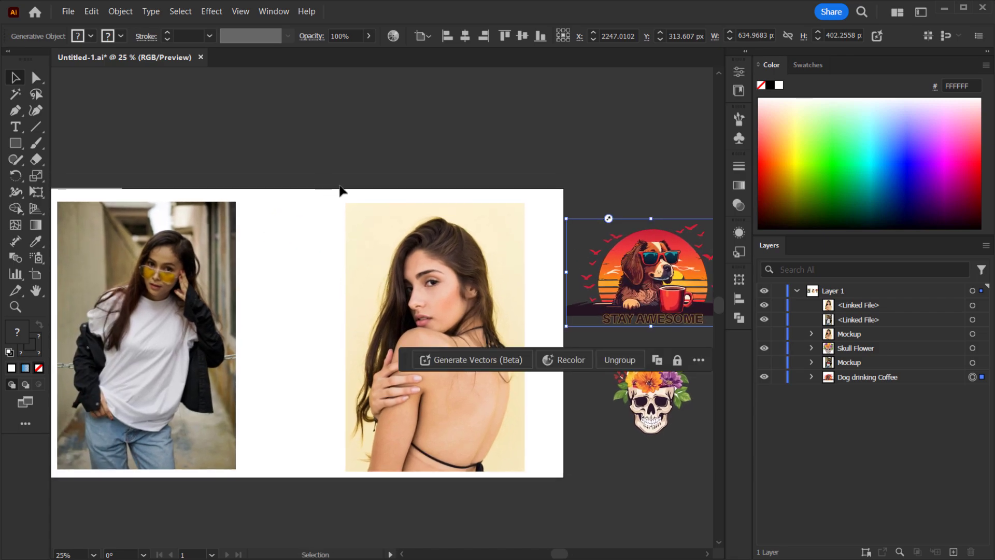
left_click_drag(655, 275, 372, 185)
scroll(343, 176, "up", 1)
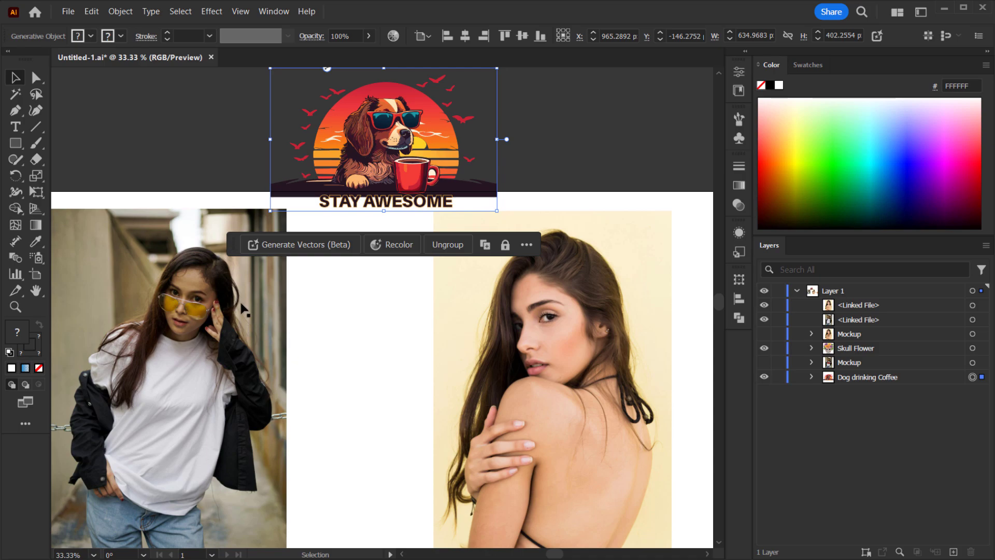
left_click_drag(312, 317, 298, 305)
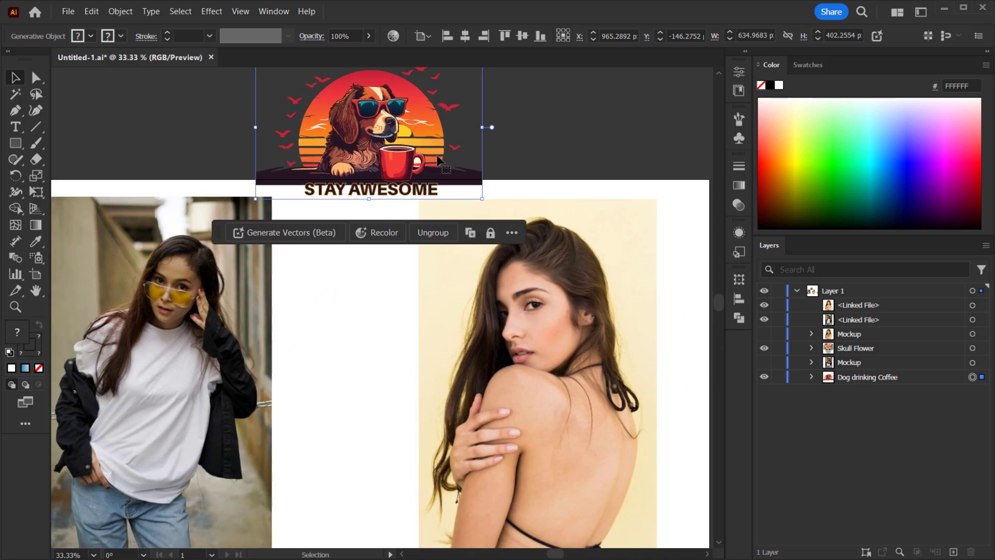
left_click_drag(437, 158, 433, 137)
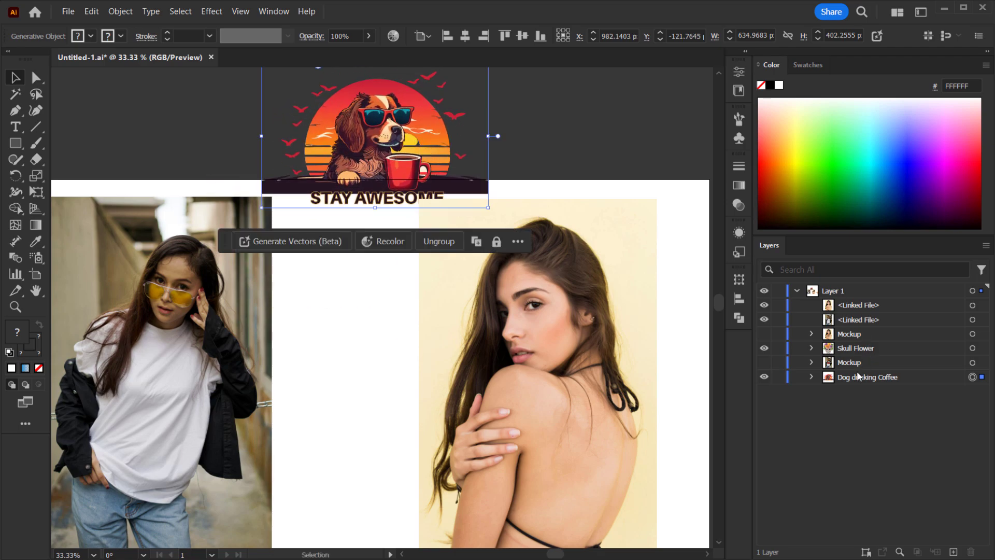
- Bring the Dog drinking Coffee layer to the top of the stack and drag the artwork over the first model photo
left_click_drag(851, 377, 823, 306)
left_click_drag(388, 123, 265, 332)
left_click_drag(182, 326, 382, 233)
scroll(418, 353, "up", 2)
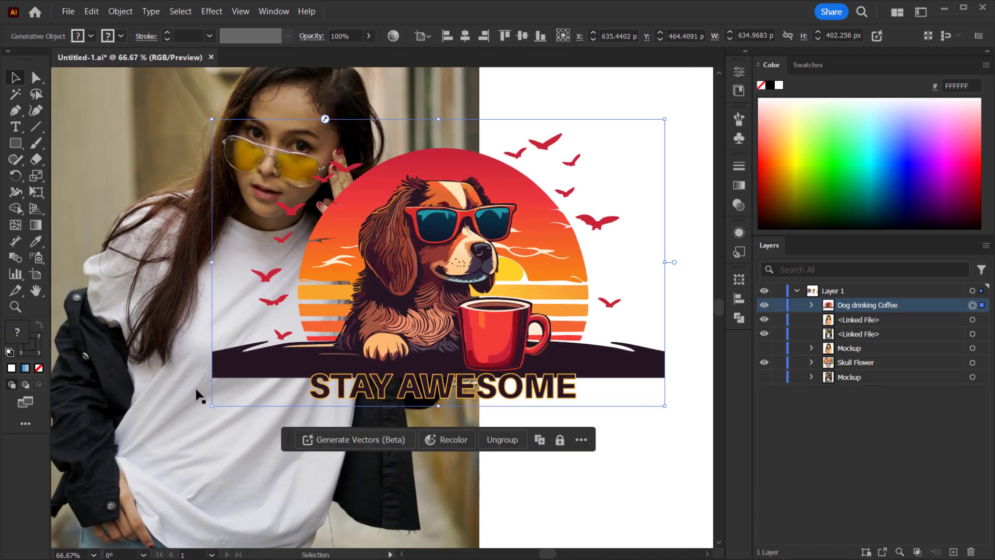
- Position the dog artwork over the white T-shirt in the first model photo
left_click(219, 423)
mouse_move(218, 425)
left_mouse_down()
mouse_move(304, 402)
mouse_move(253, 382)
mouse_move(312, 381)
left_mouse_up()
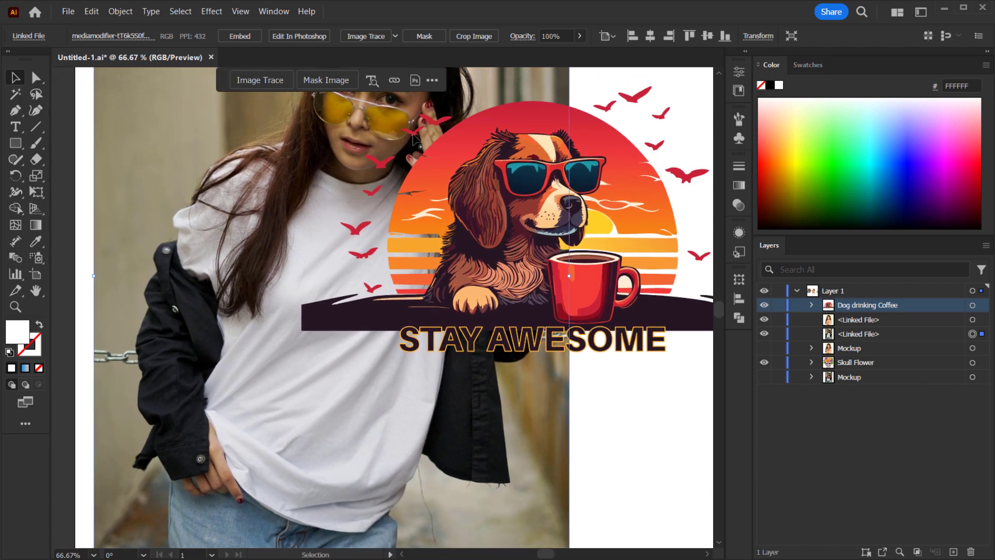
left_click_drag(305, 247, 165, 323)
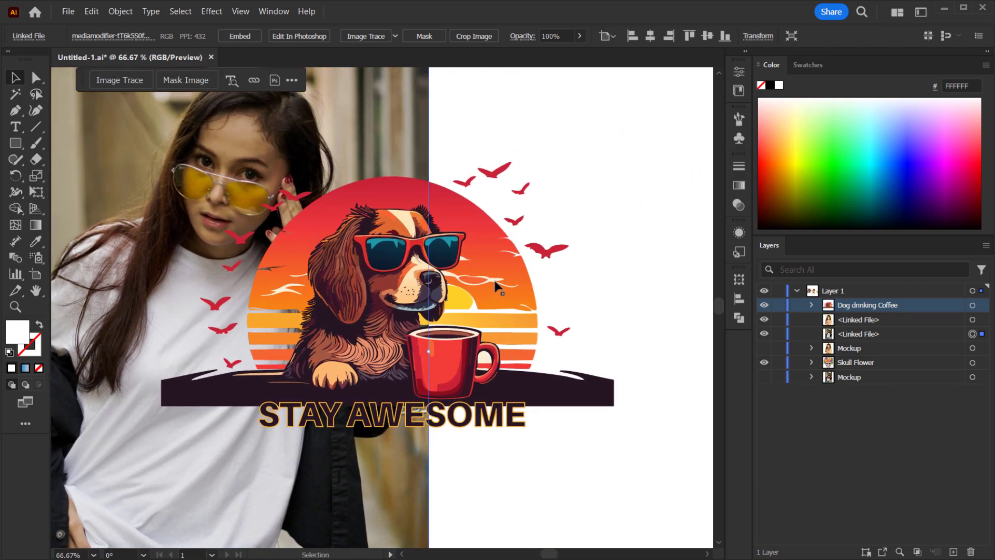
left_click(479, 280)
left_click_drag(415, 334, 270, 373)
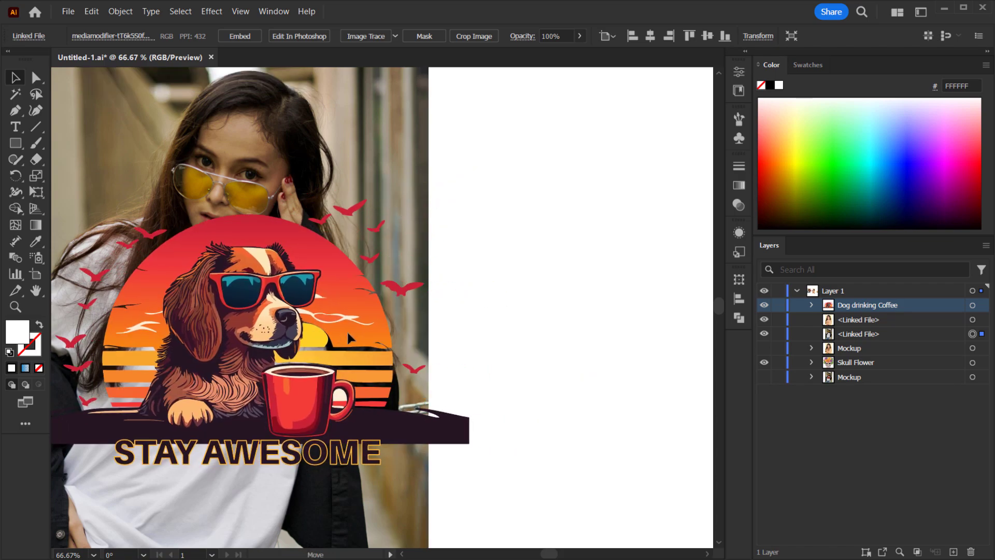
left_click_drag(230, 276, 418, 262)
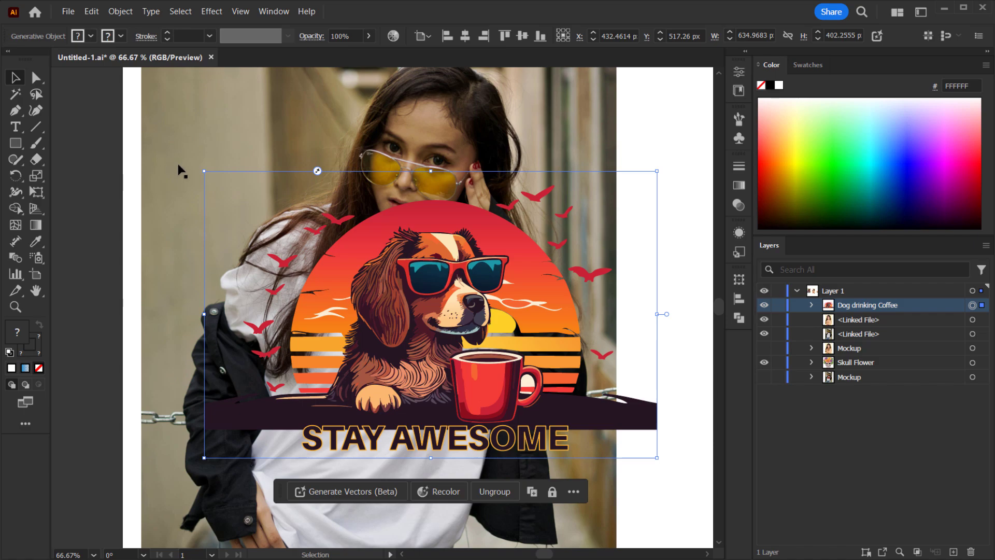
- Select the T-shirt photo together with the Dog drinking Coffee artwork
left_click(166, 131)
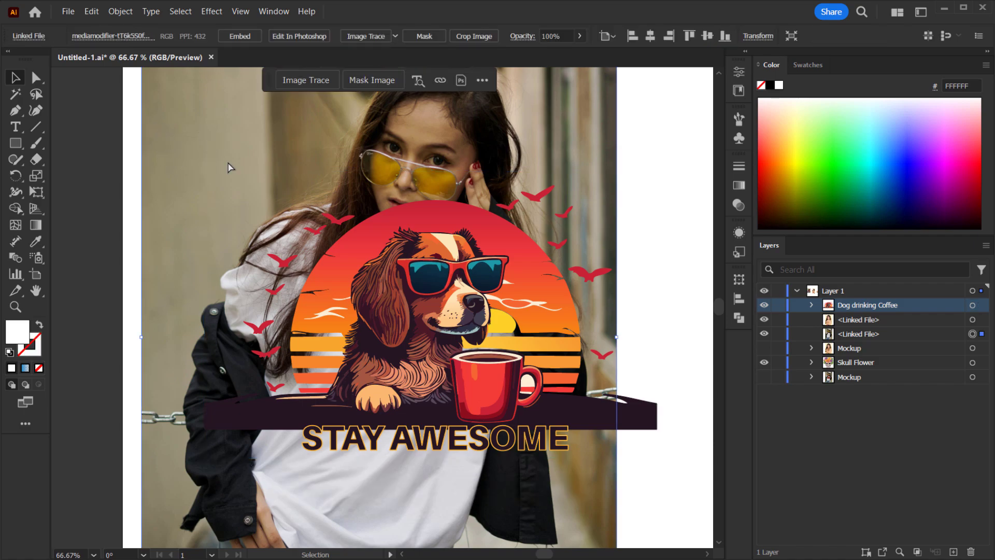
key("ctrl")
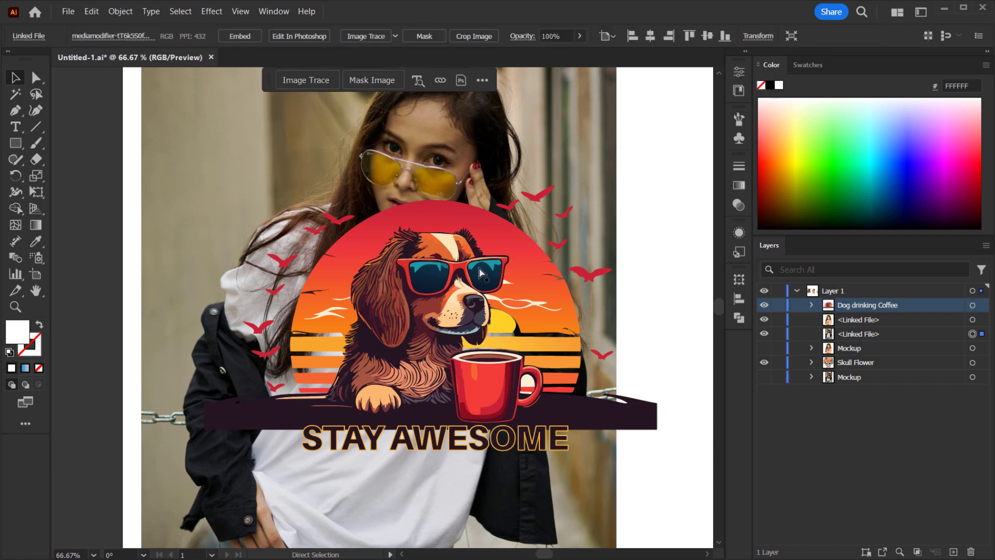
left_click(505, 243, "shift")
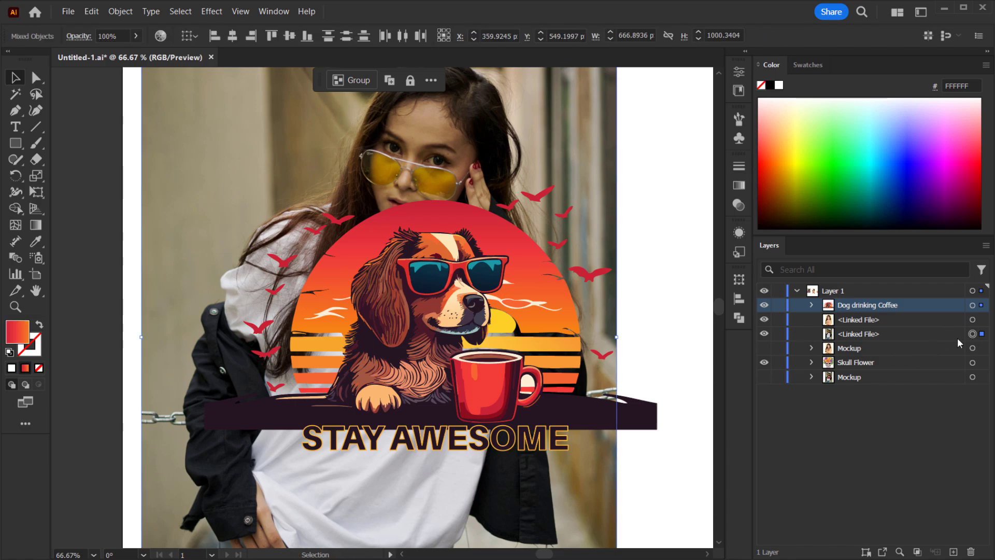
left_click(882, 334)
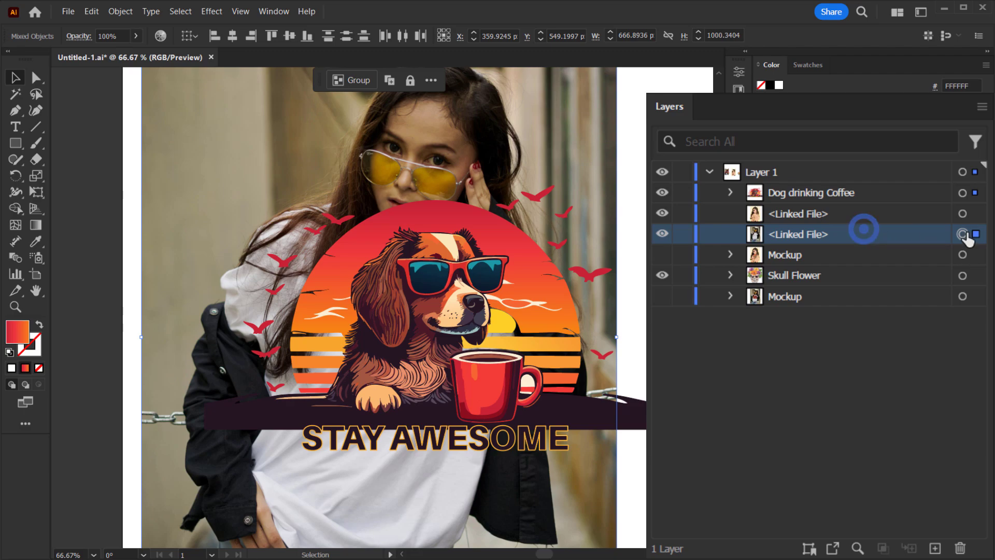
left_click(963, 194, "shift")
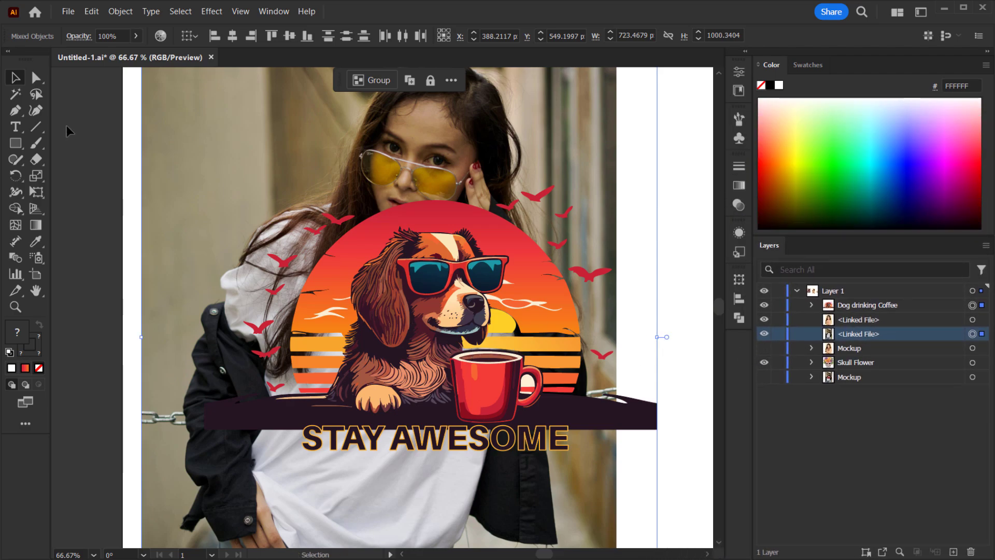
- Create a mockup from the selected photo and artwork with Mockup (Beta) > Create Mockup
left_click(120, 11)
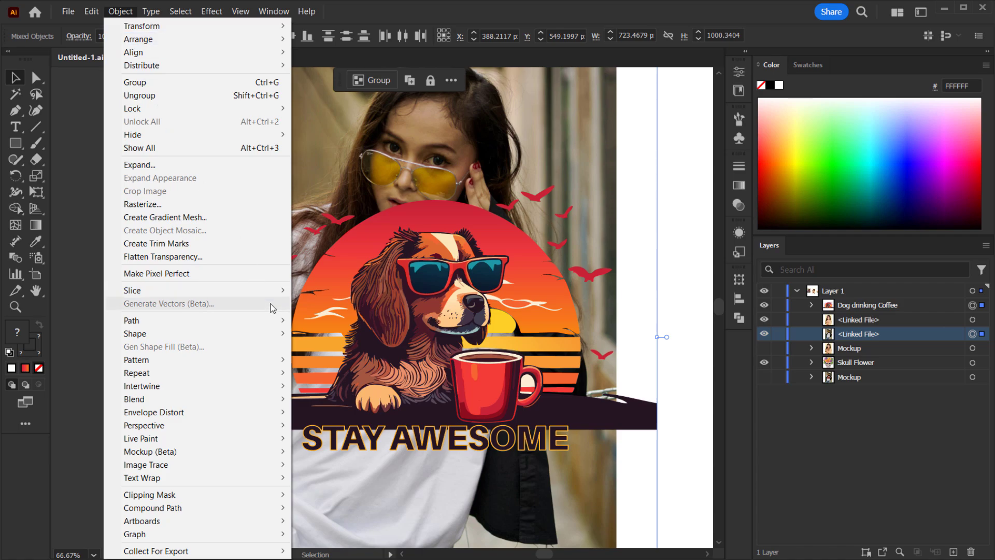
mouse_move(186, 451)
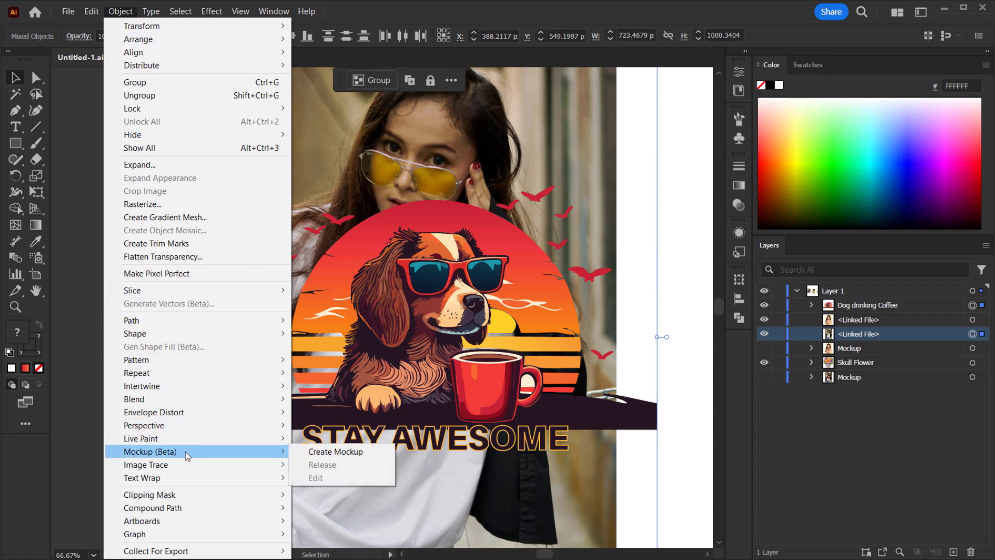
left_click(343, 452)
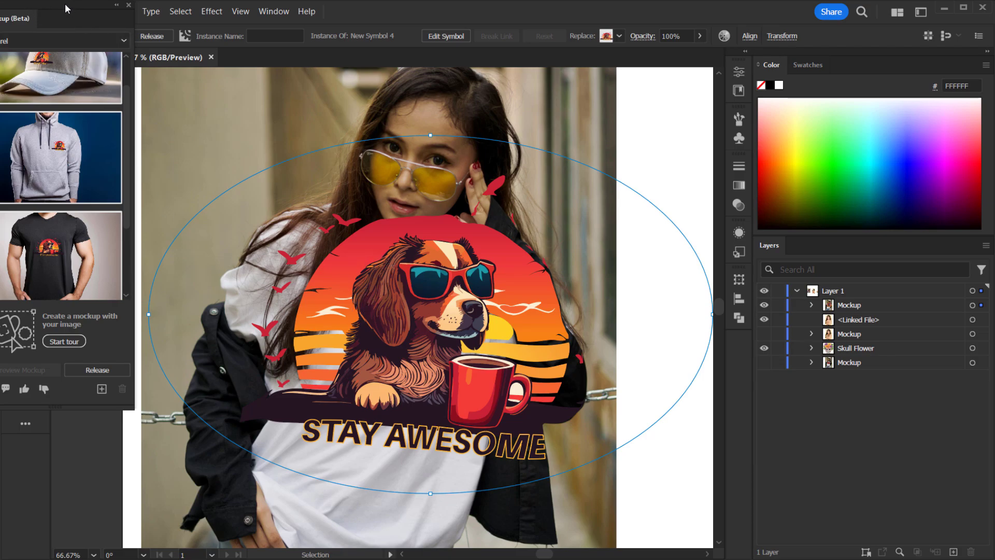
left_click_drag(64, 3, 127, 42)
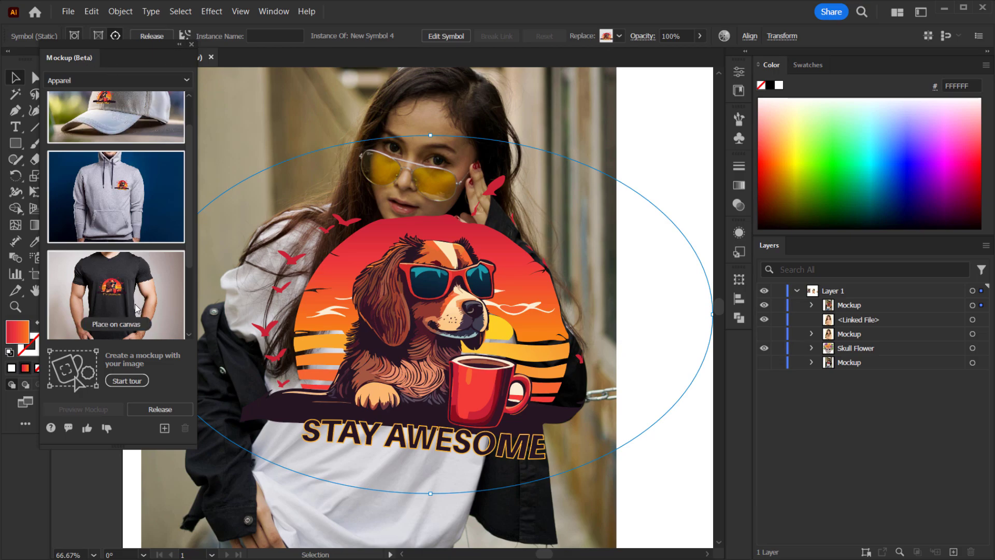
scroll(140, 287, "up", 1)
mouse_move(129, 122)
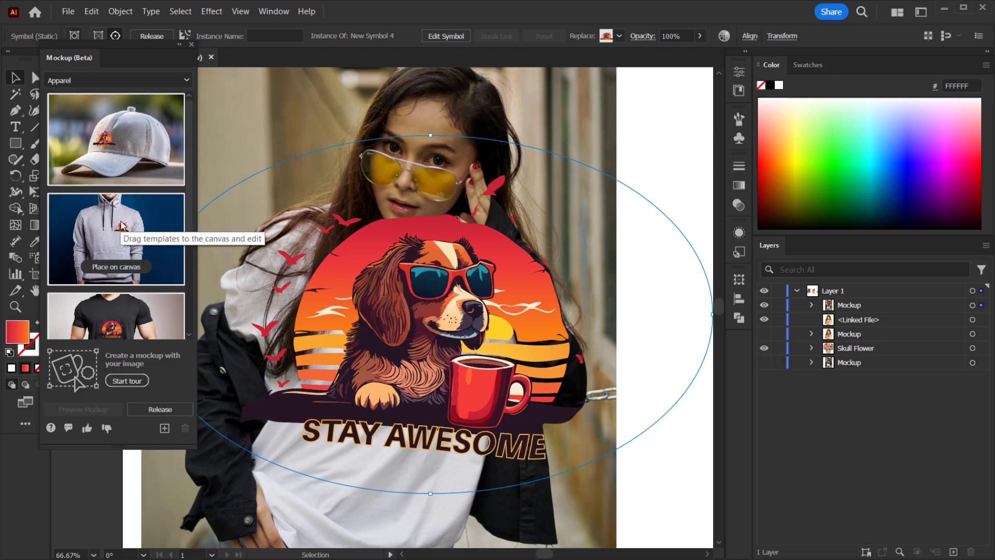
left_click(91, 81)
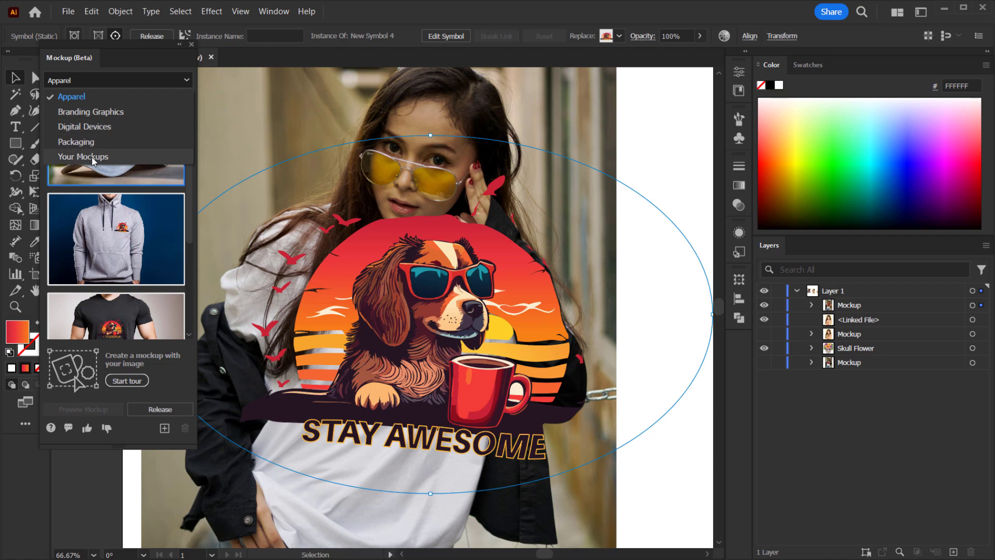
left_click(192, 42)
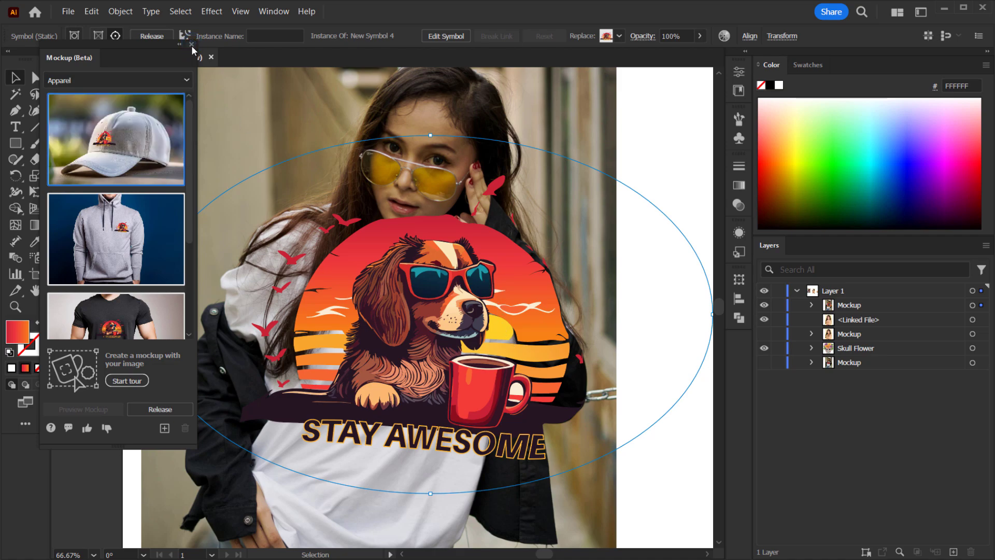
left_click(191, 45)
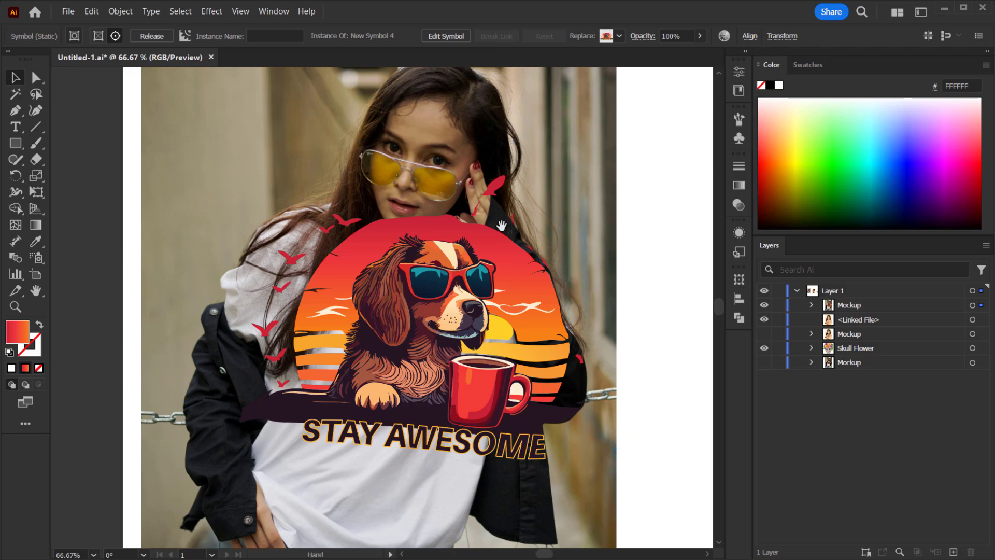
- Move and shrink the mockup artwork so it sits centred on the T-shirt's chest
left_click_drag(628, 239, 528, 216)
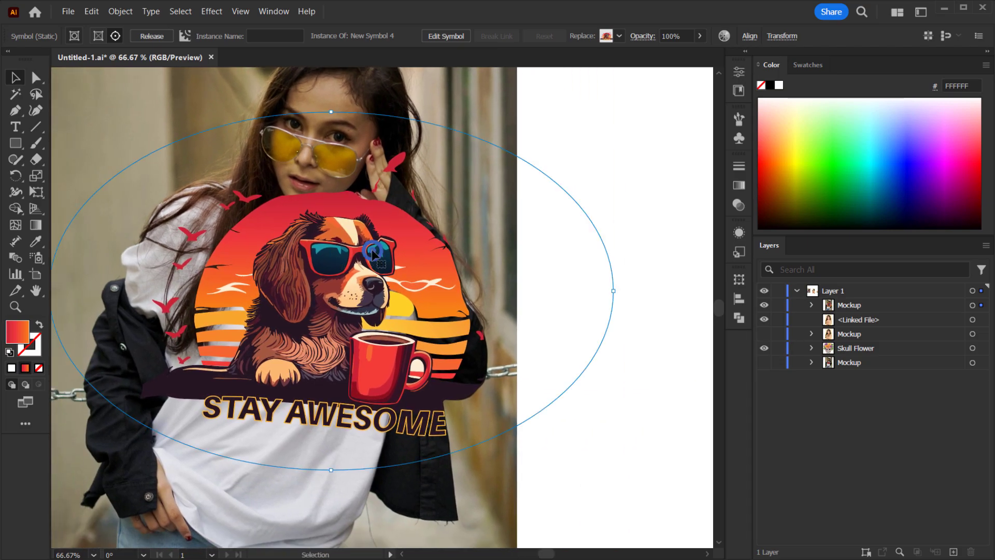
left_click_drag(326, 264, 283, 272)
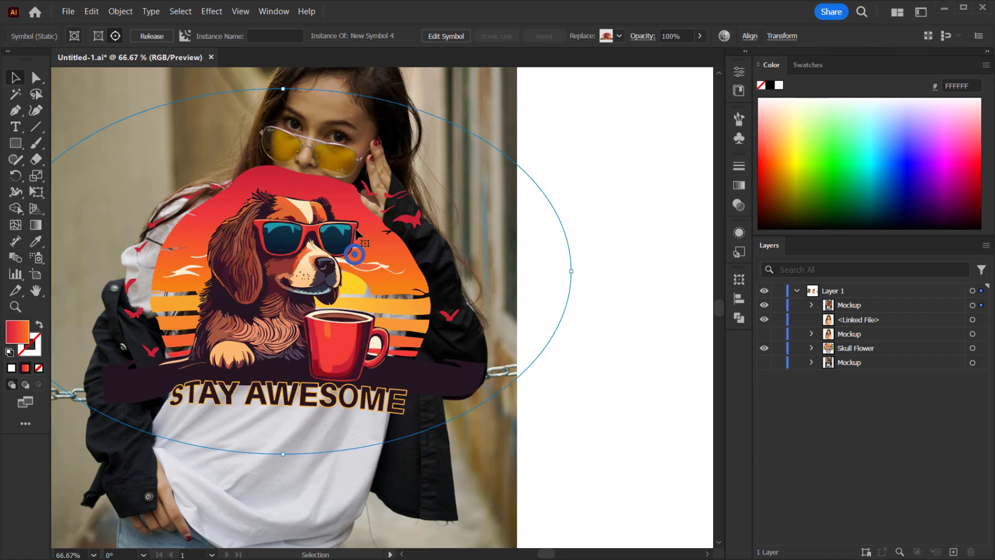
left_click_drag(356, 231, 349, 192)
left_click_drag(355, 90, 354, 96)
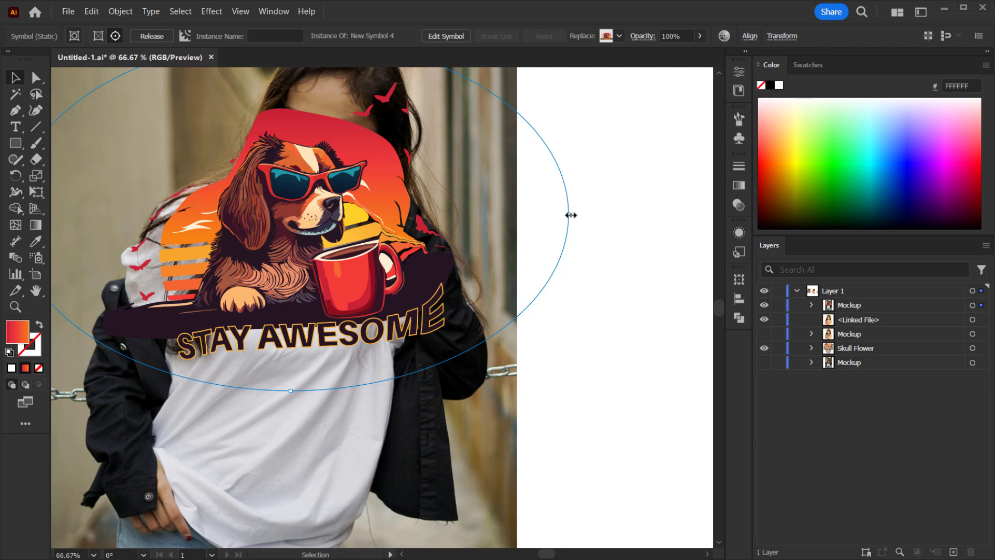
left_click_drag(569, 213, 432, 210)
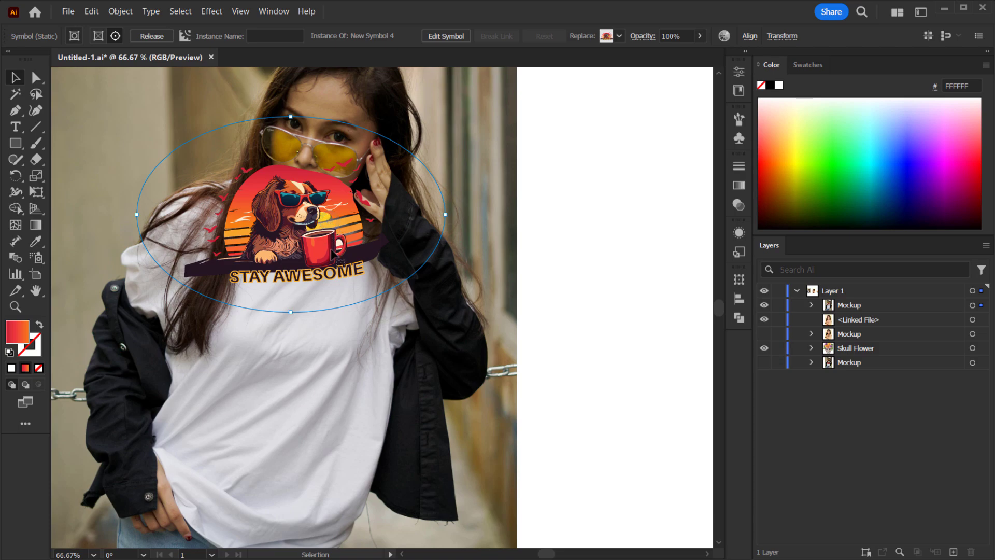
mouse_move(332, 297)
left_mouse_down()
mouse_move(334, 321)
mouse_move(336, 313)
left_mouse_up()
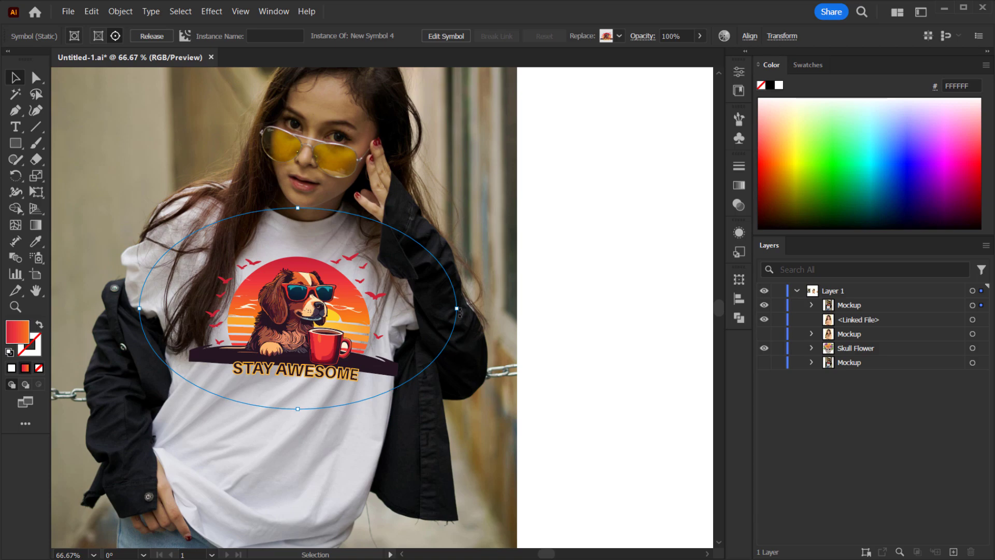
- Shrink the mockup artwork slightly so it fits the T-shirt's chest
left_click_drag(457, 309, 425, 304)
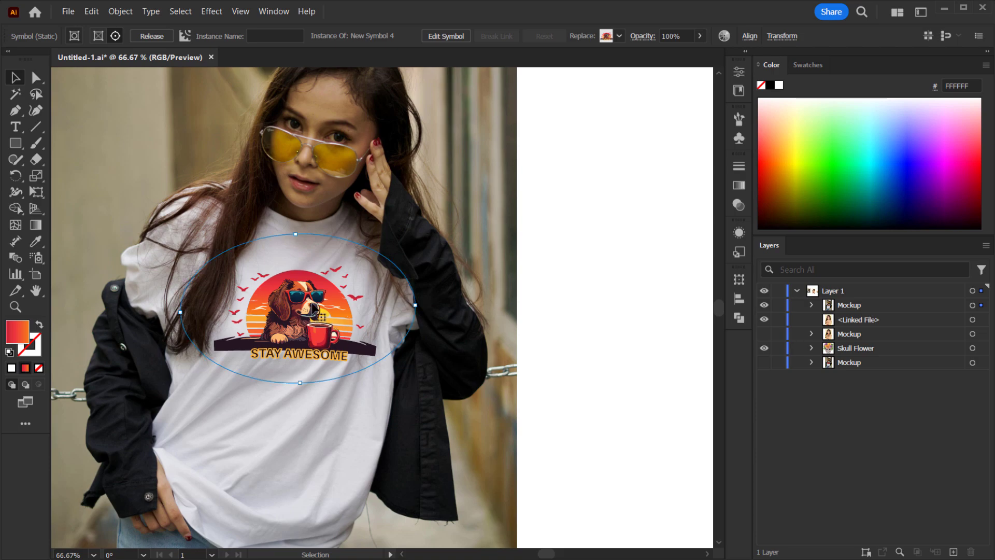
scroll(284, 331, "up", 2)
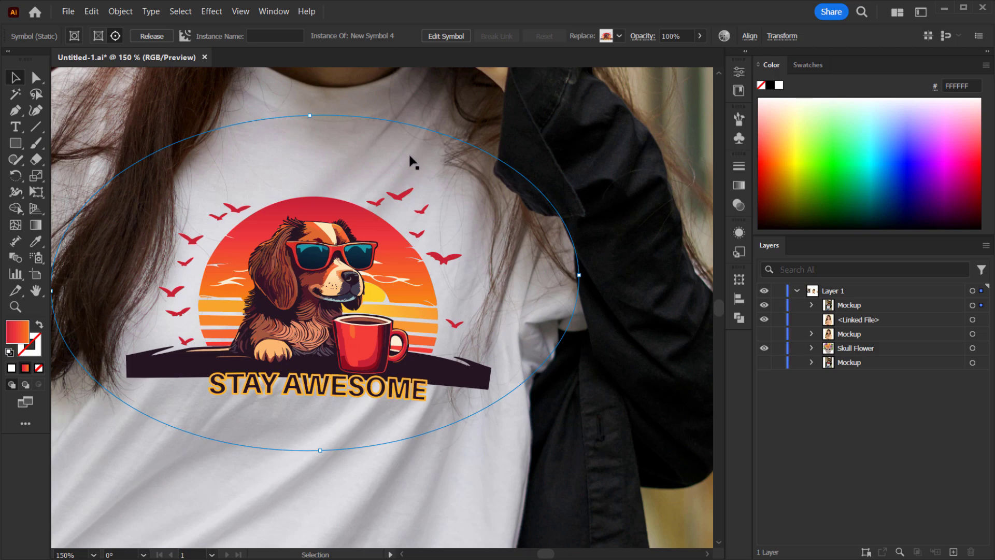
scroll(294, 282, "down", 1)
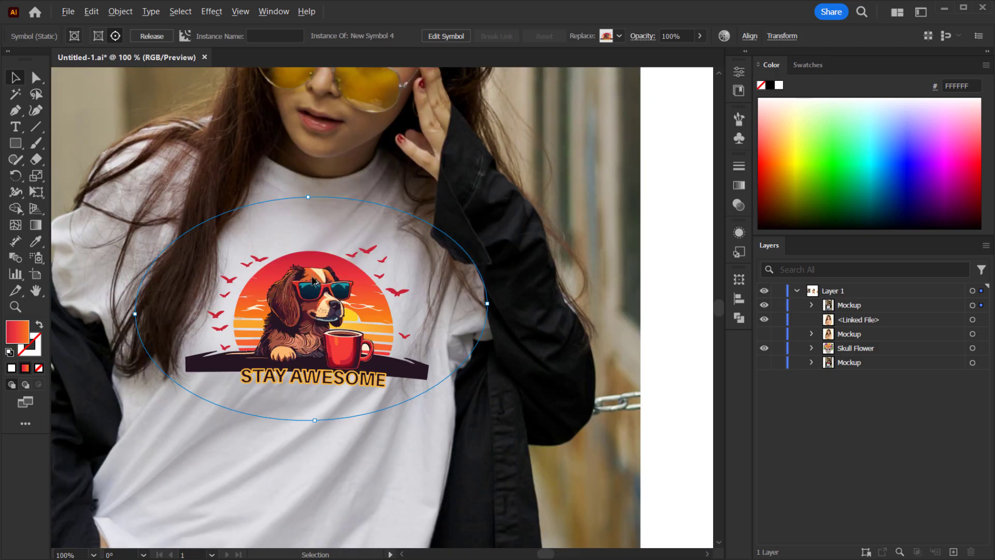
scroll(313, 282, "up", 1)
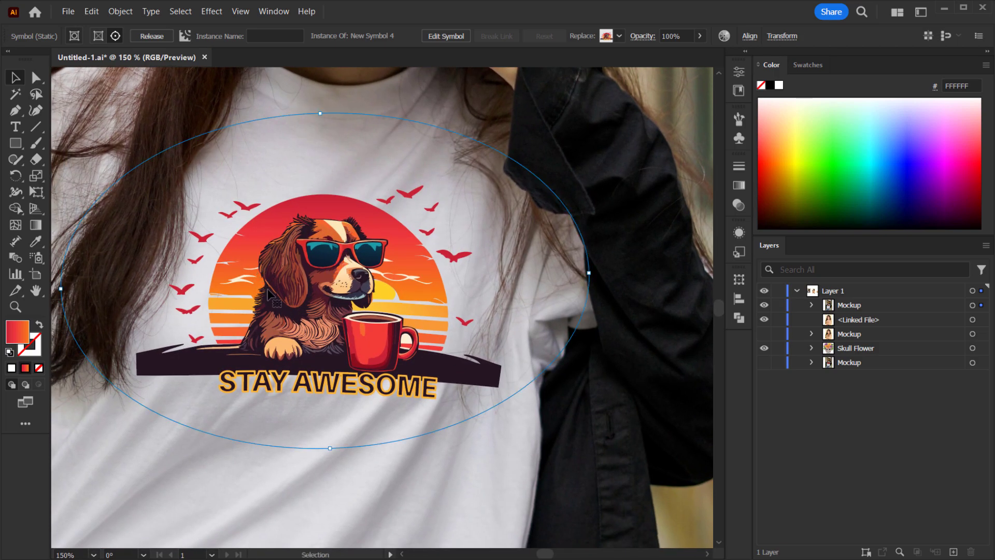
scroll(268, 295, "down", 1)
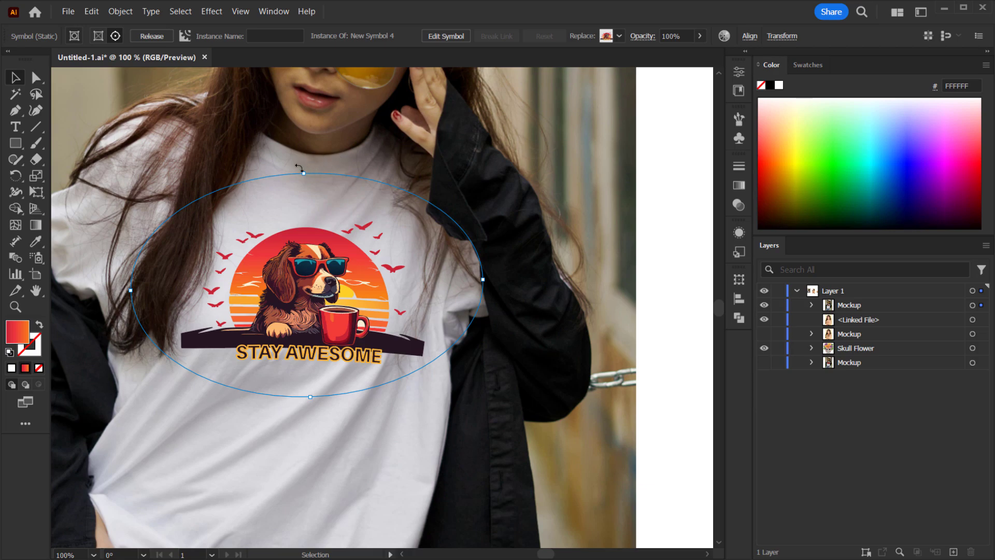
- Set the mockup artwork's blending mode to Multiply and its opacity to 90%
left_click(642, 37)
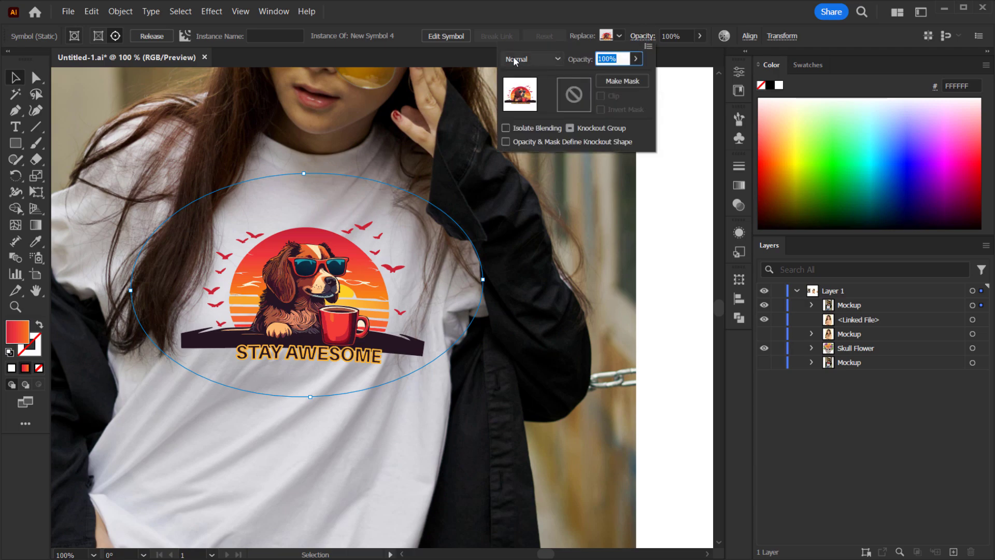
left_click(543, 59)
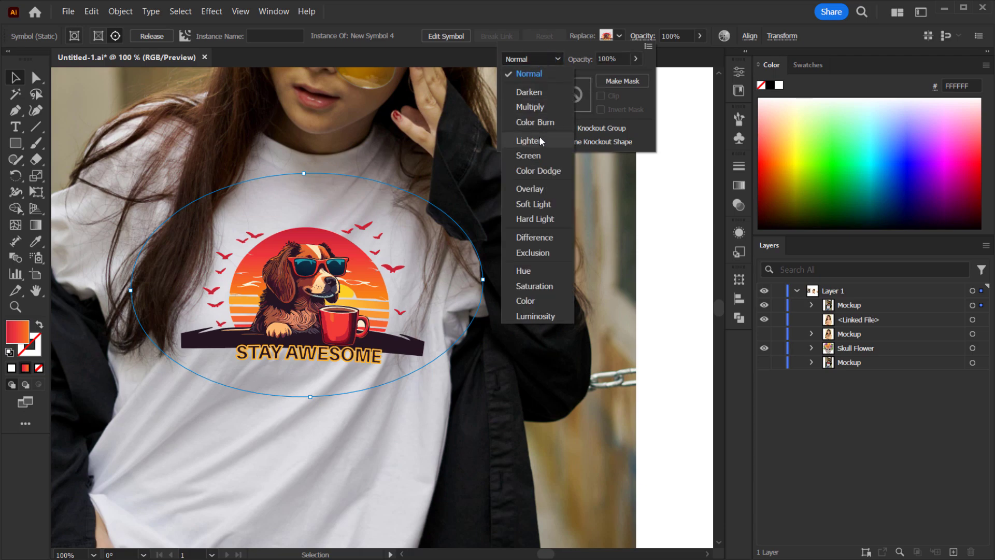
left_click(535, 111)
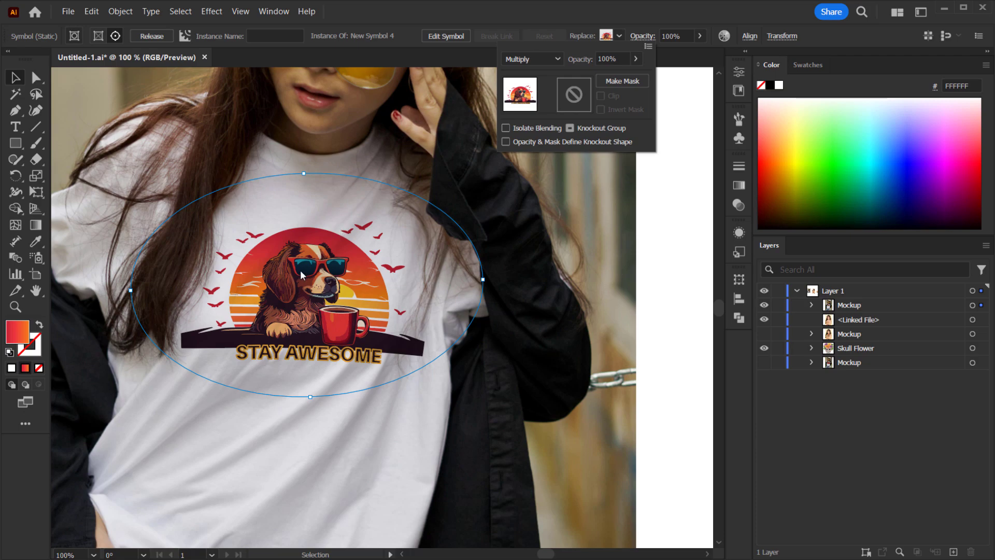
left_click(635, 58)
left_click_drag(635, 79, 630, 80)
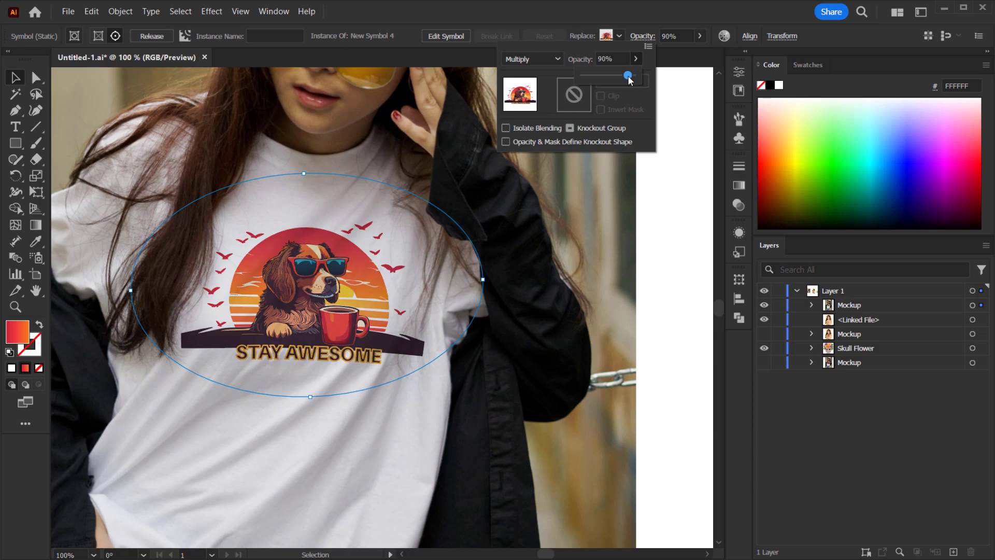
left_click(620, 59)
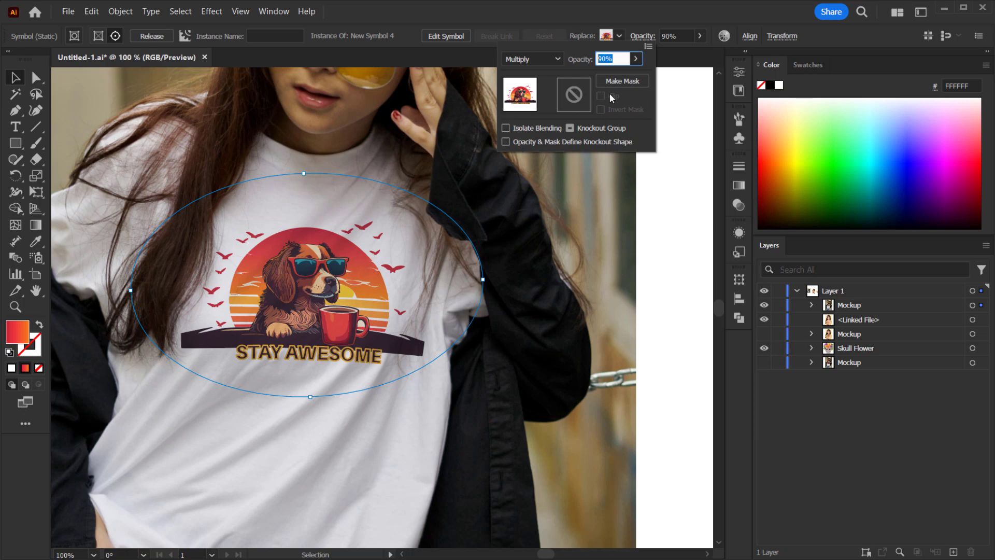
left_click(701, 17)
- Zoom and pan around the first model photo to inspect how the blended design sits on the shirt
left_click_drag(327, 248, 272, 266)
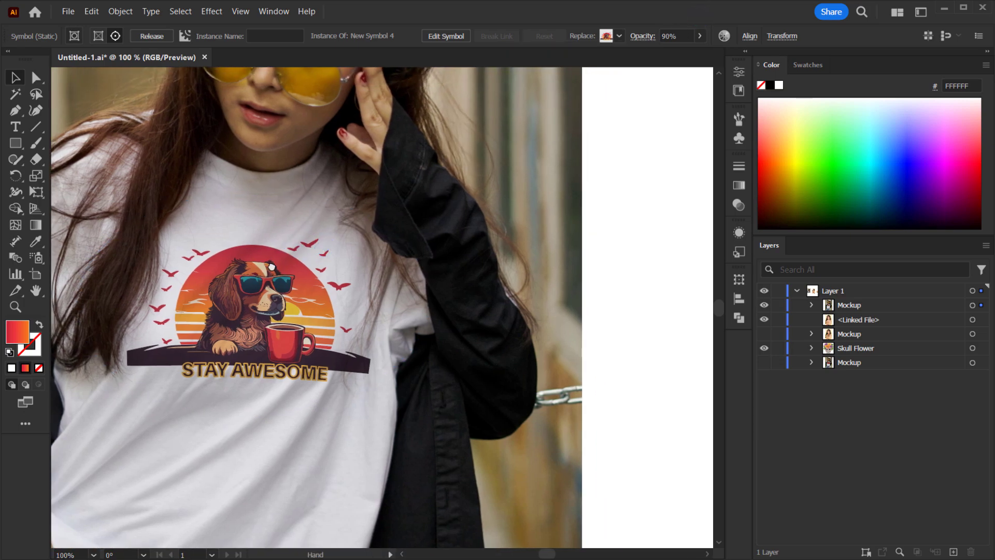
left_click(655, 255)
scroll(442, 380, "down", 2, "alt")
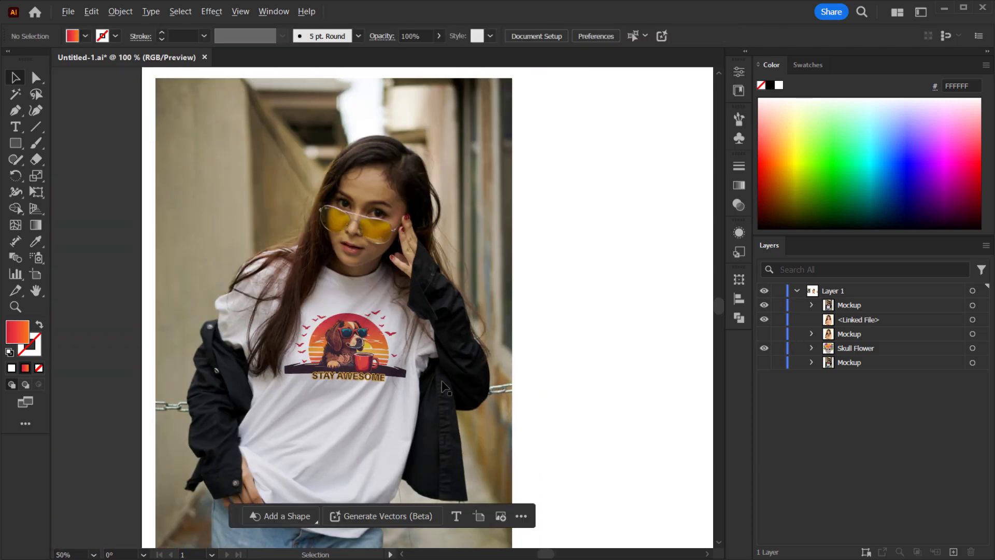
left_click_drag(393, 404, 369, 356)
scroll(294, 343, "up", 1, "alt")
mouse_move(355, 309)
left_mouse_down()
mouse_move(369, 274)
mouse_move(345, 296)
left_mouse_up()
scroll(275, 312, "up", 2, "alt")
left_click_drag(415, 214, 397, 274)
scroll(381, 299, "down", 2, "alt")
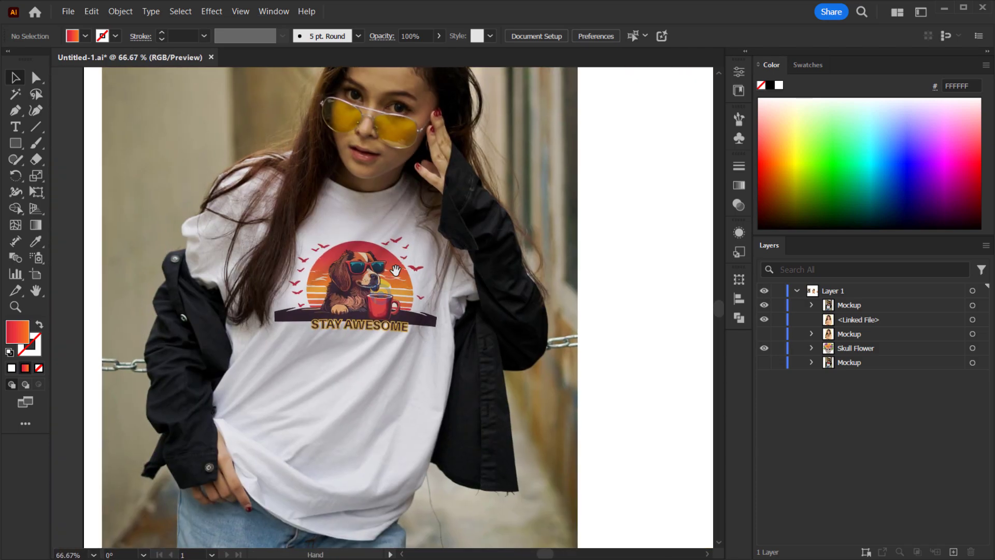
scroll(397, 275, "up", 2, "alt")
left_click_drag(395, 225, 399, 251)
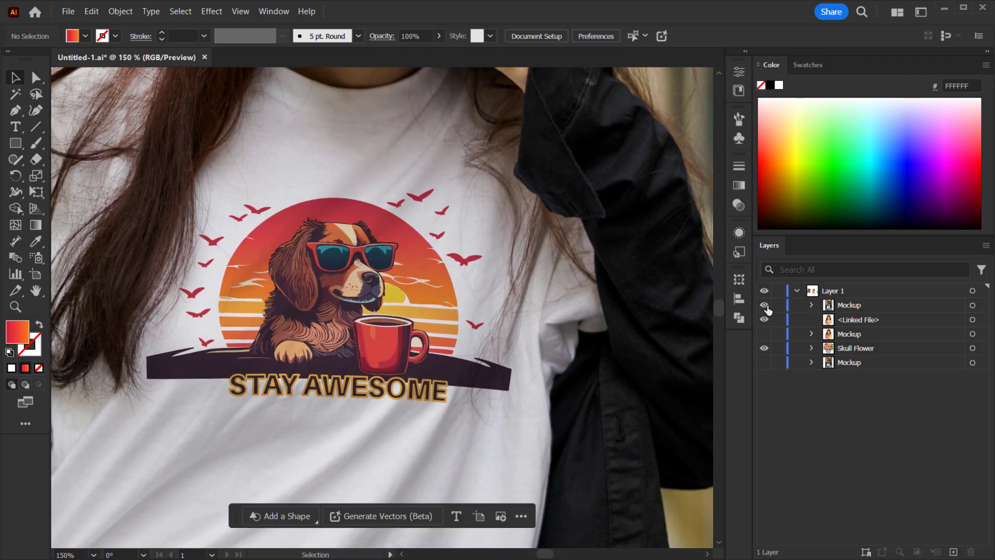
- Toggle the visibility of the mockup layer and its symbol to compare the shirt with and without the design
left_click(765, 306)
left_click(764, 305)
left_click(811, 306)
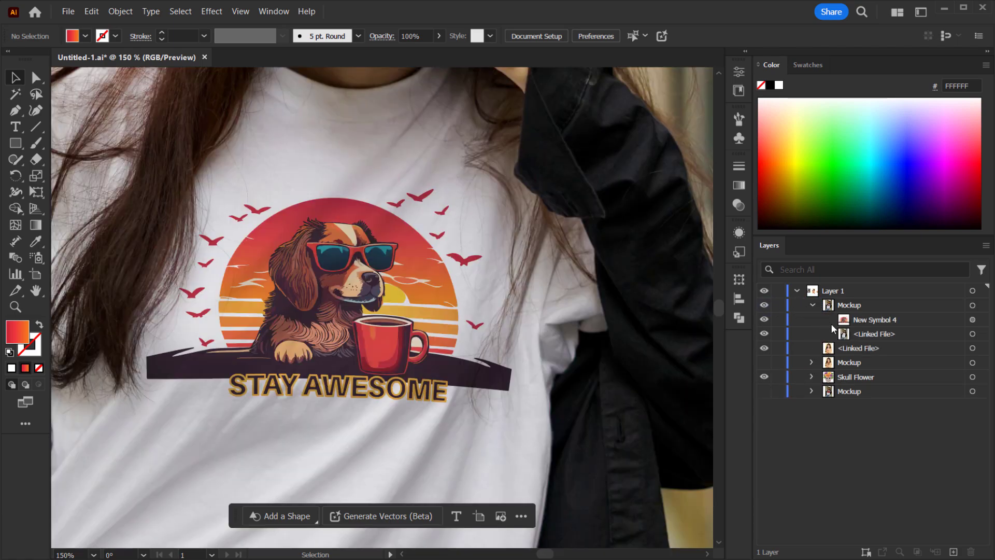
left_click(813, 306)
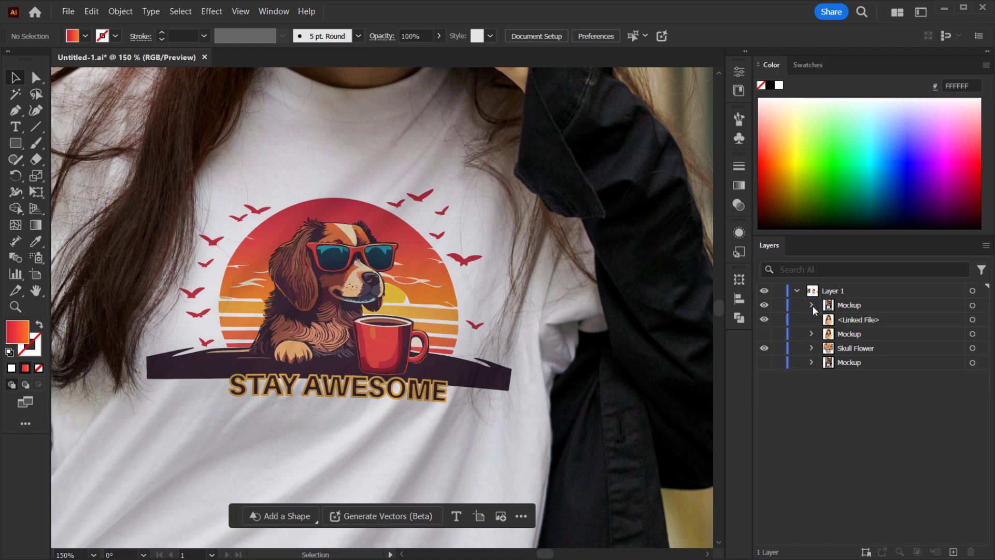
left_click(812, 304)
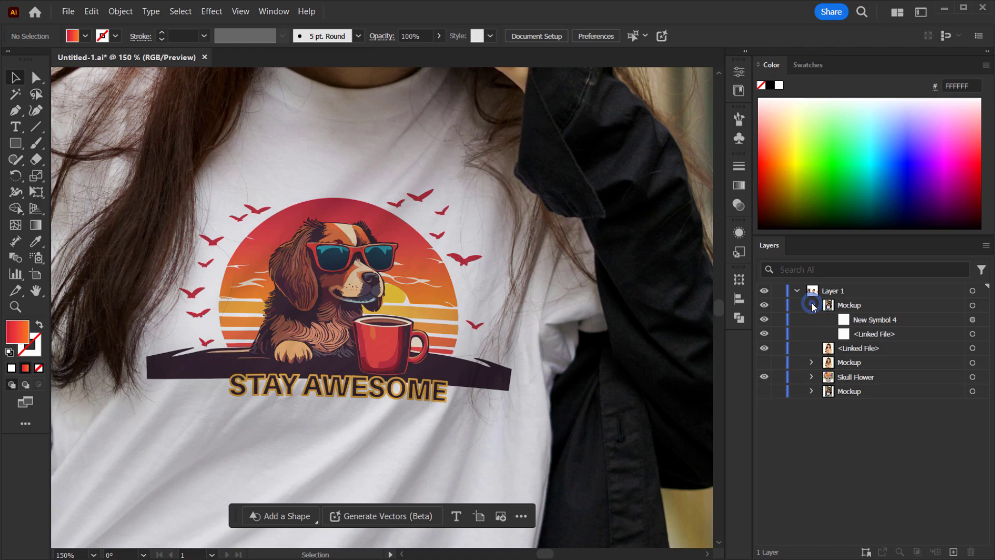
left_click(765, 320)
left_click(764, 320)
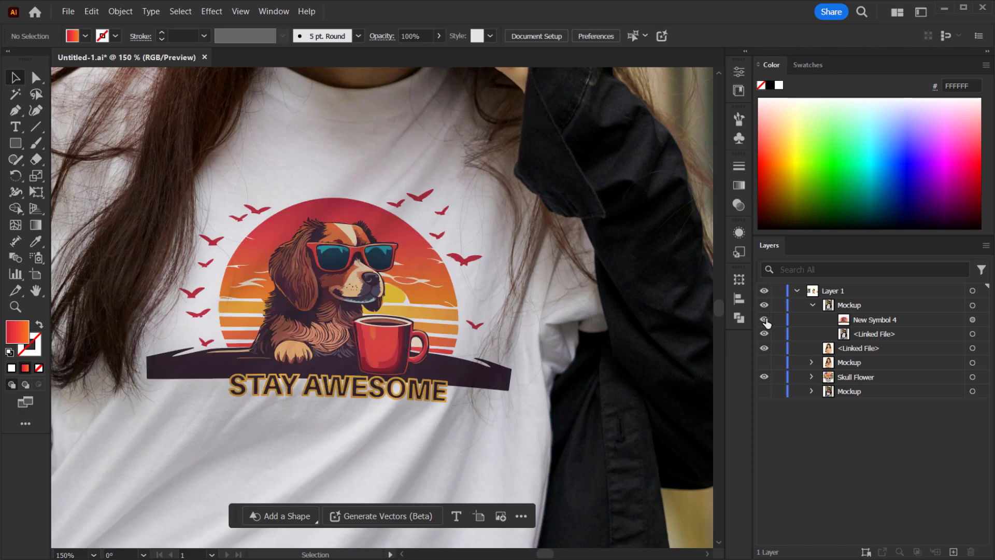
scroll(352, 317, "down", 4)
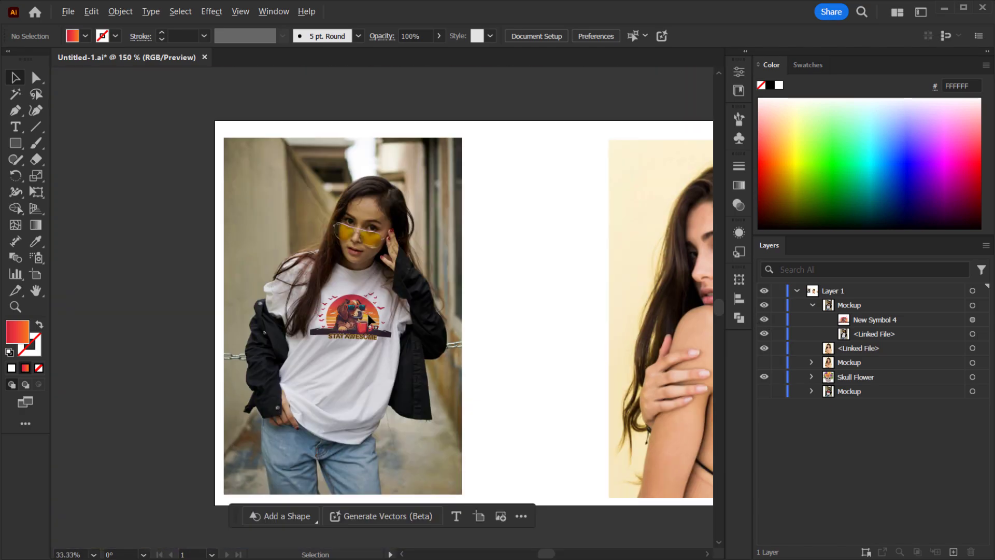
- Move the Skull Flower artwork next to the second model photo
left_click_drag(448, 267, 259, 255)
scroll(504, 346, "up", 1)
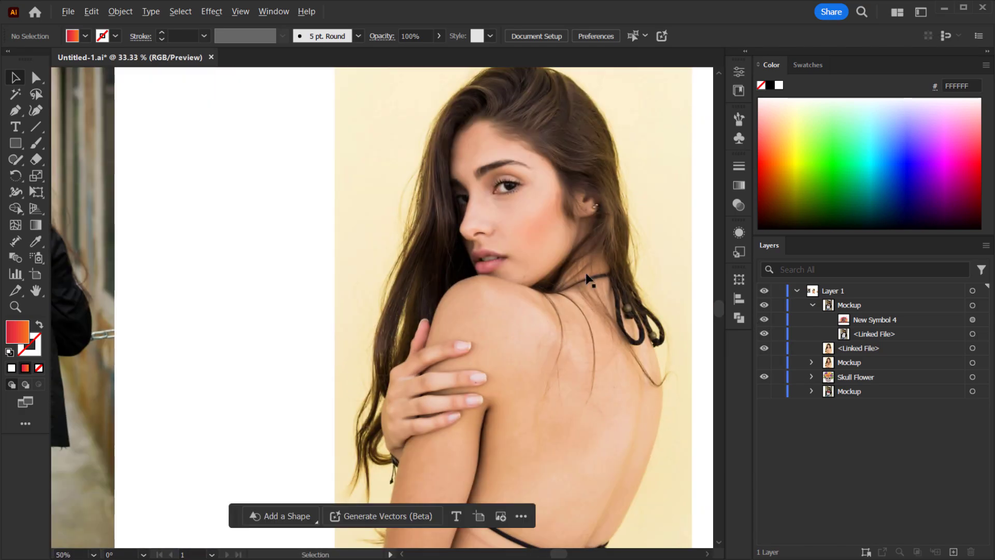
left_click_drag(575, 270, 358, 278)
scroll(371, 314, "down", 2)
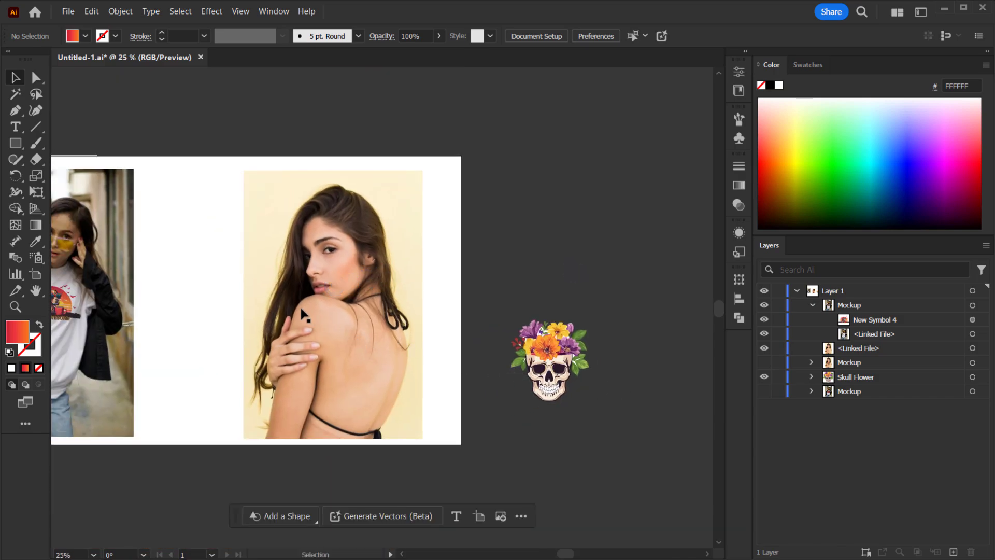
left_click_drag(302, 314, 334, 316)
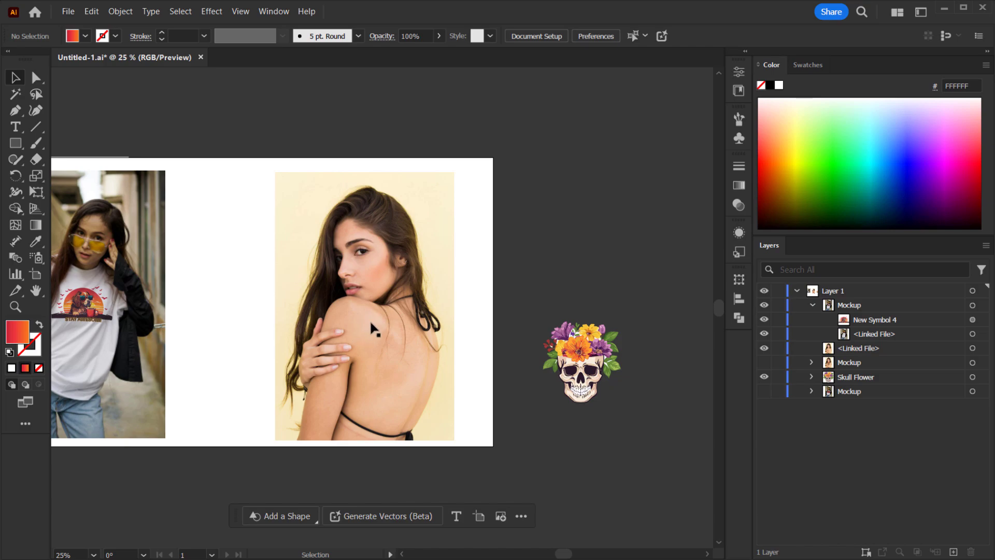
left_click_drag(369, 325, 374, 330)
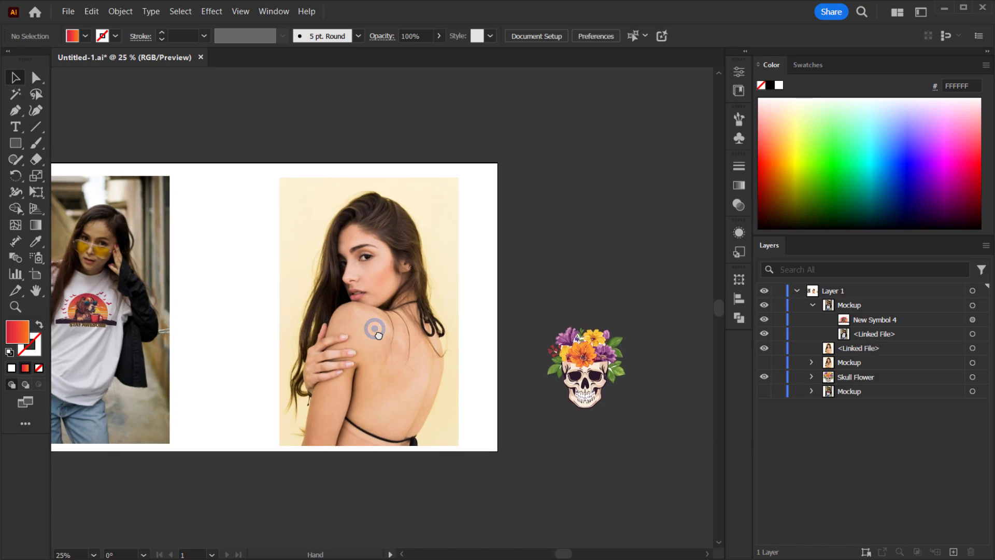
left_click(875, 375)
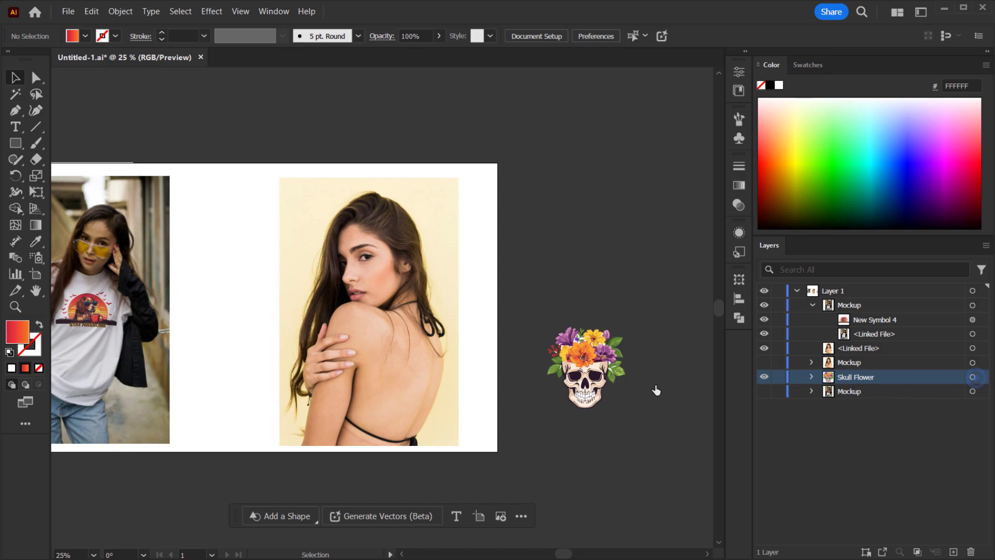
left_click(605, 367)
left_click_drag(605, 367, 466, 301)
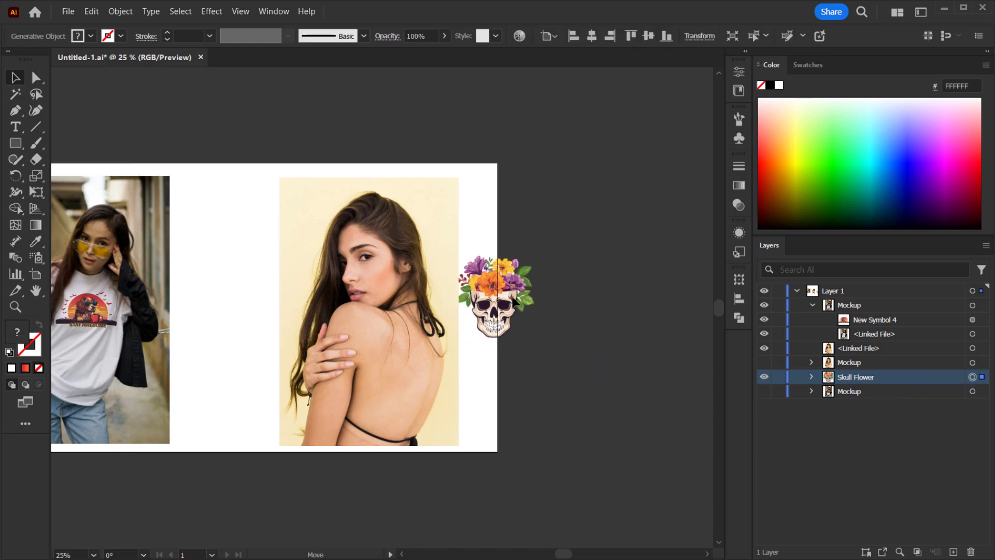
- Restack the skull artwork directly above the second photo's linked file and place it over the photo's upper left area
left_click_drag(868, 378, 860, 344)
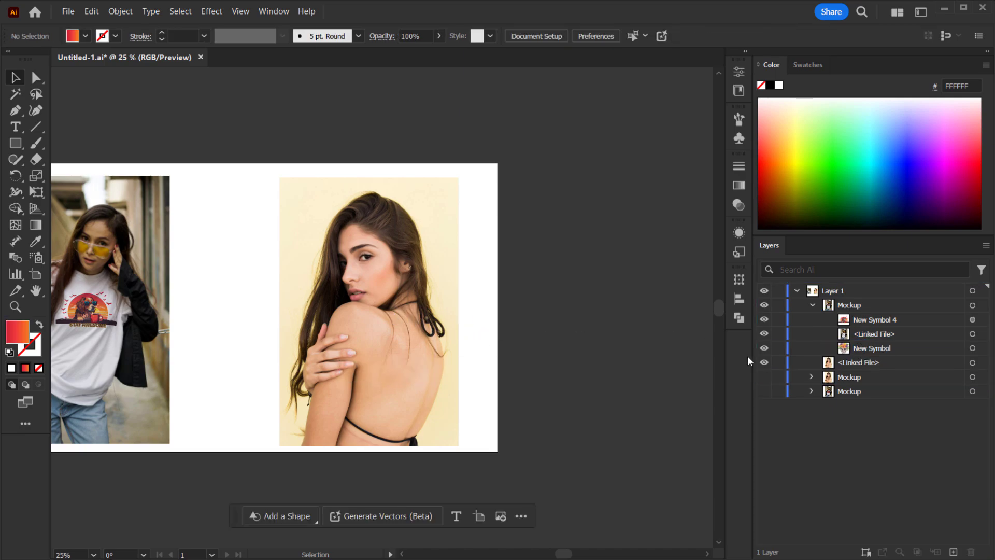
left_click(862, 348)
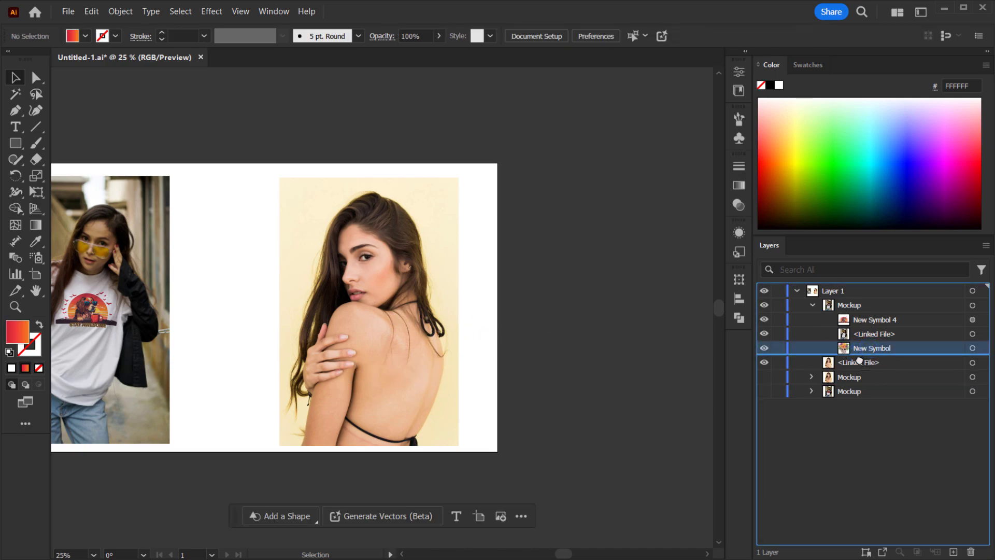
left_click_drag(863, 353, 852, 358)
left_click_drag(596, 317, 363, 261)
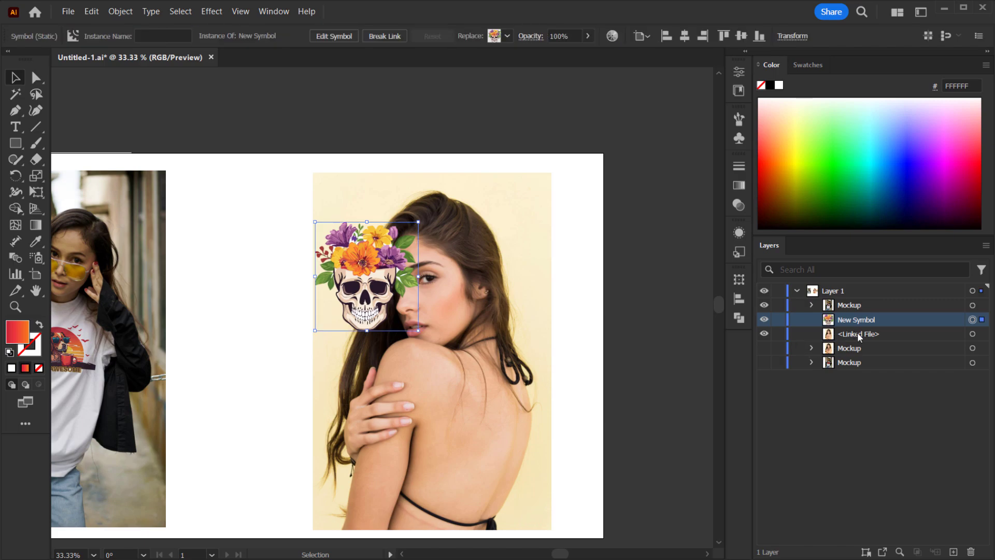
- Select the second model photo together with the skull artwork
left_click(972, 333)
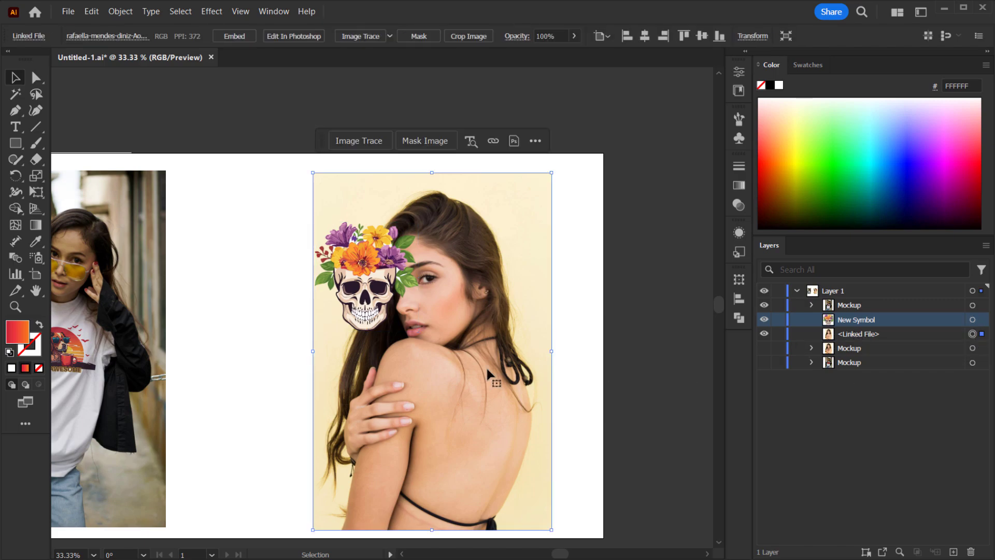
left_click(590, 356)
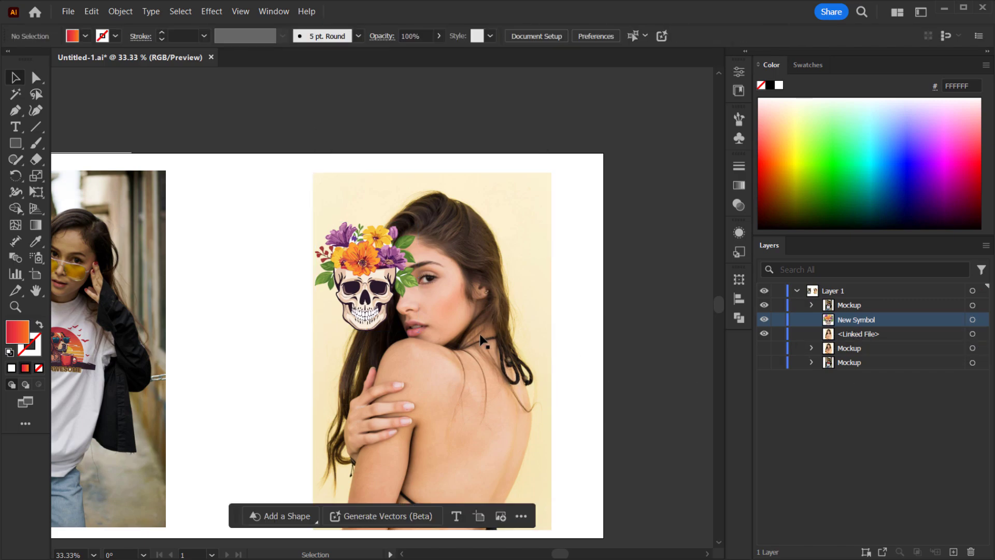
left_click(475, 368)
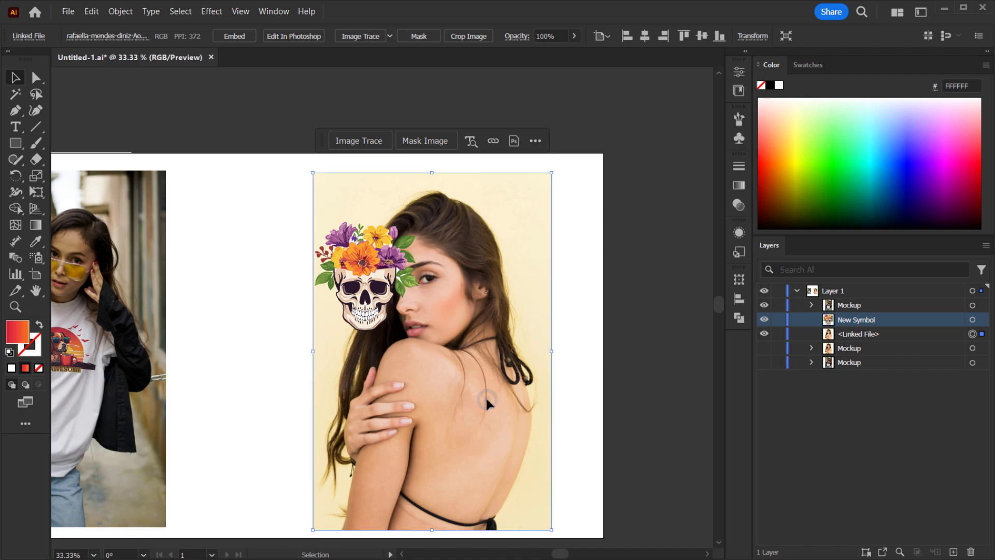
key("a")
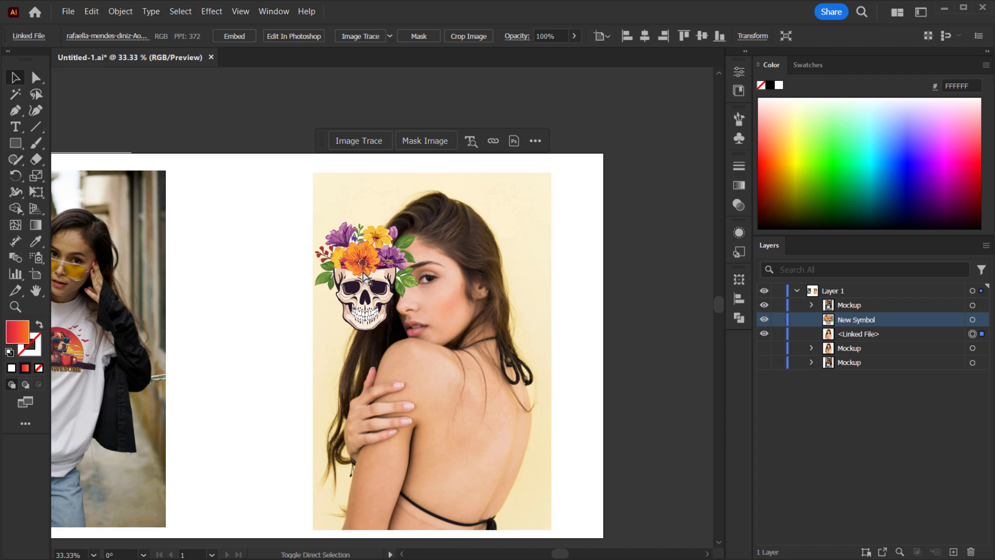
left_click(366, 277, "shift")
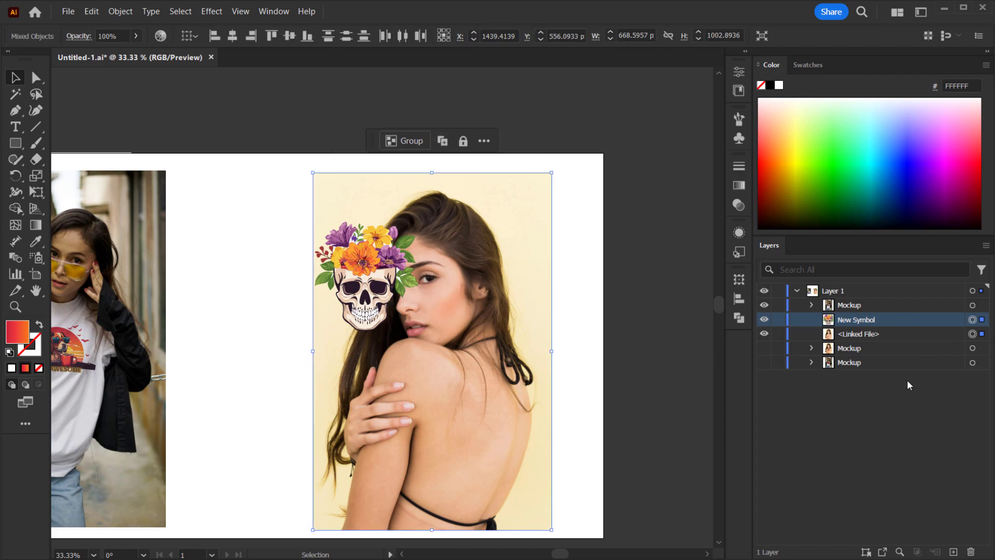
- Create a mockup from the selected photo and skull artwork with Mockup (Beta) > Create Mockup
left_click(122, 11)
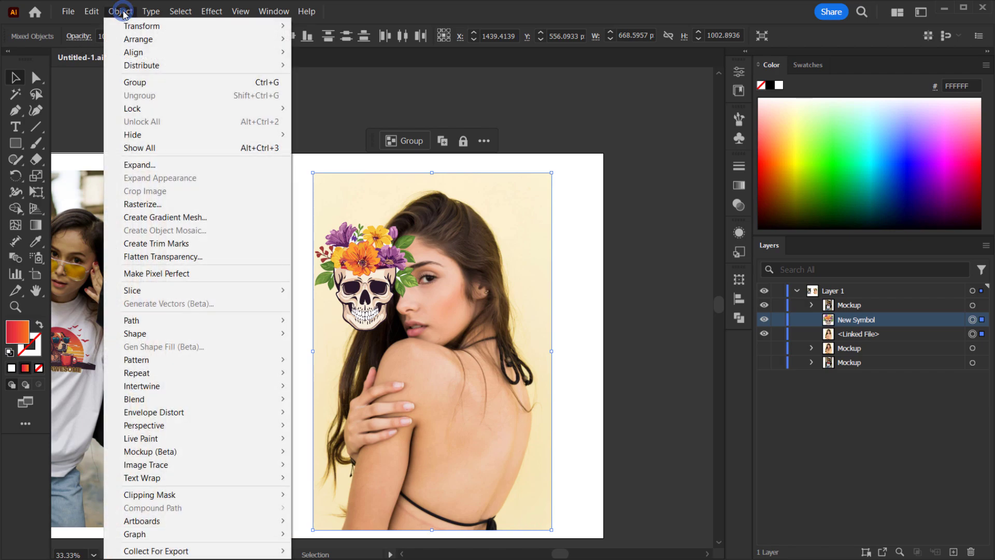
mouse_move(167, 451)
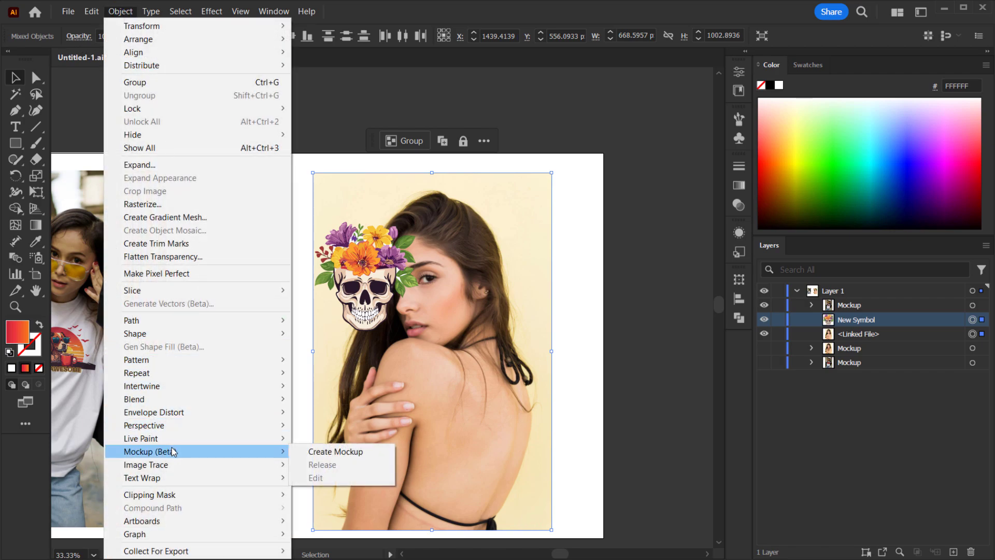
left_click(327, 452)
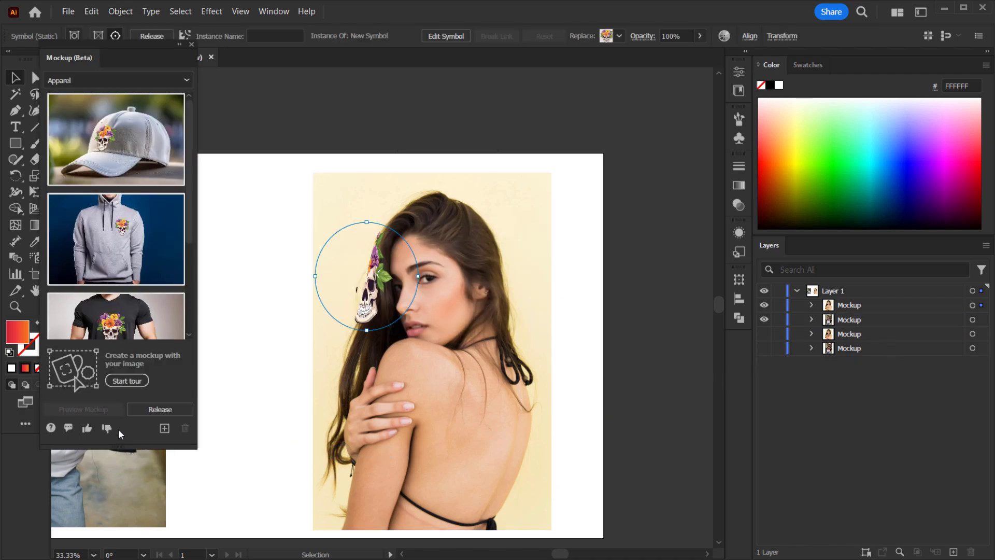
- Close the mockup panel, then move the skull artwork onto the model's shoulder and scale it down to fit
left_click(191, 44)
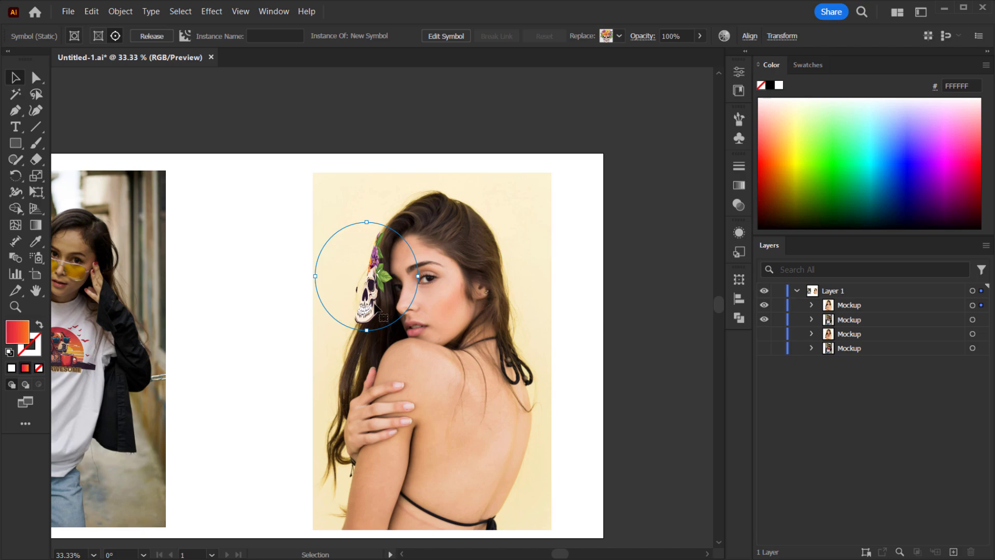
left_click_drag(369, 299, 467, 415)
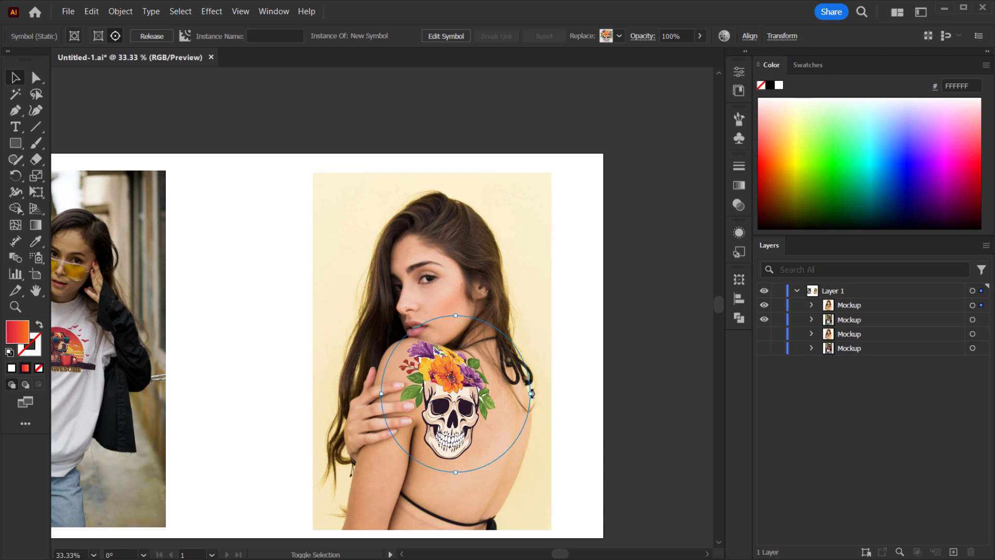
left_click_drag(531, 393, 514, 394)
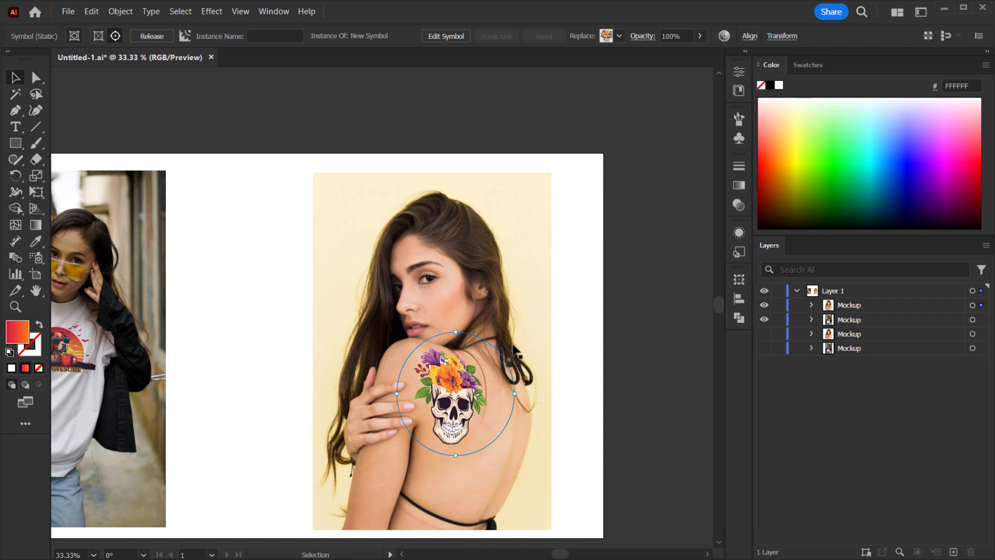
left_click_drag(514, 350, 448, 321)
left_click_drag(438, 359, 439, 360)
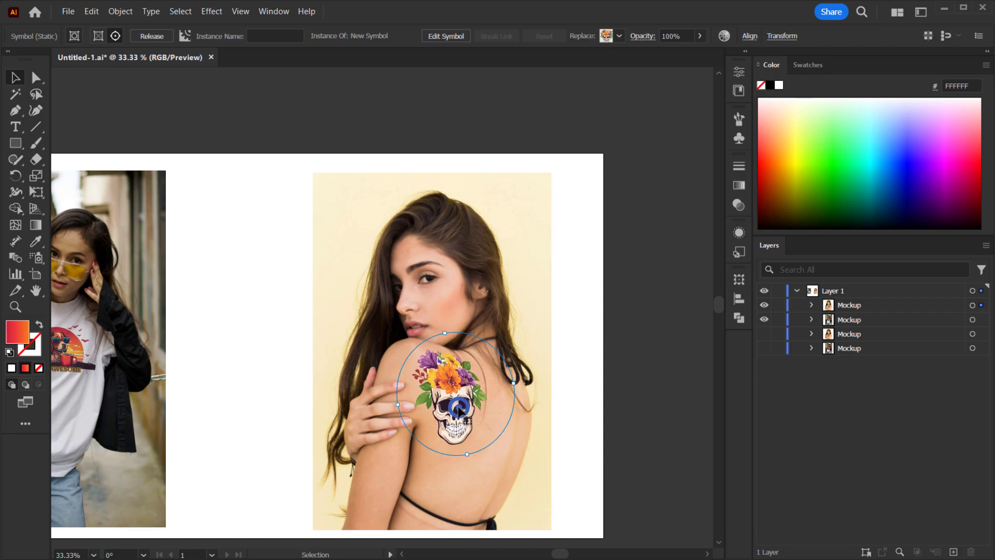
left_click_drag(467, 422, 458, 399)
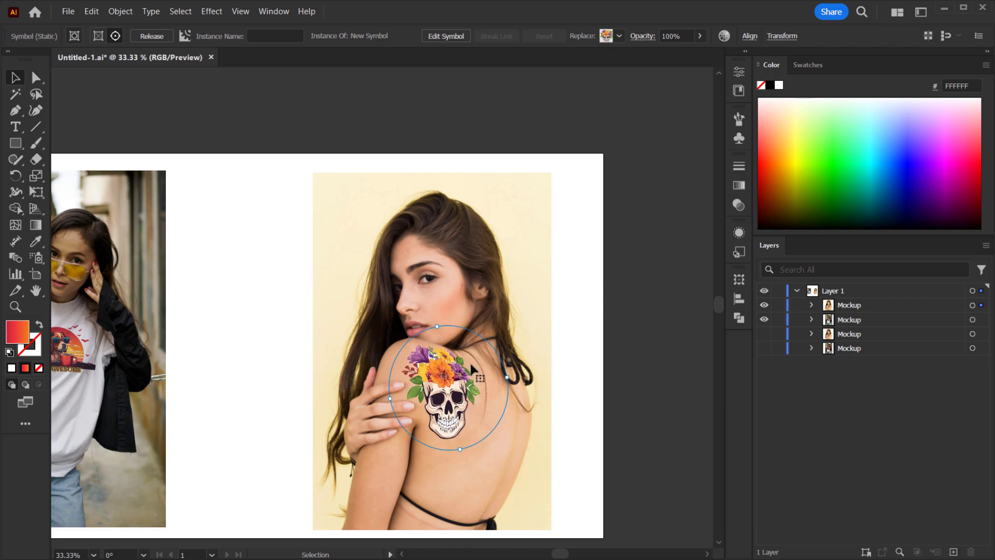
- Set the skull artwork's blending mode to Multiply and lower its opacity to 90%
scroll(425, 394, "up", 5)
scroll(381, 328, "down", 5)
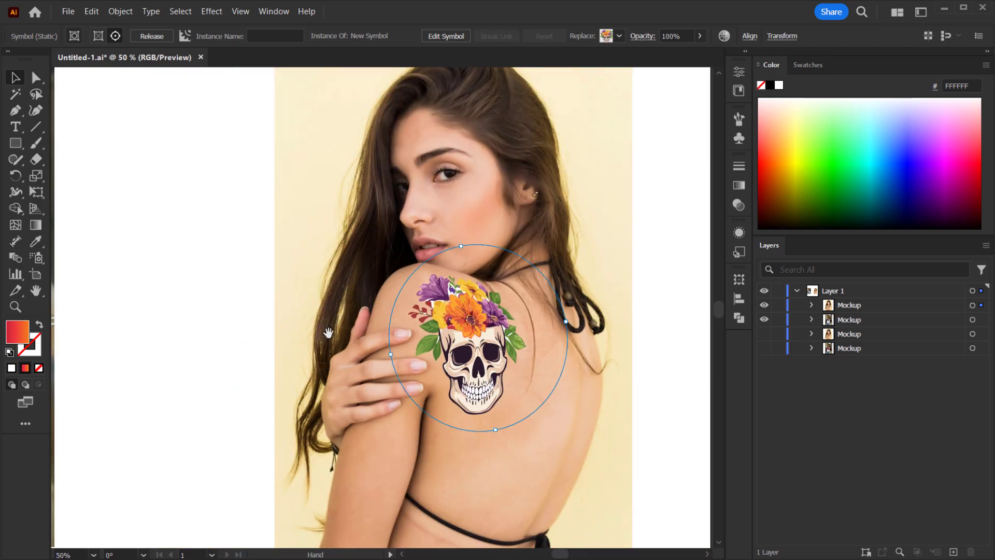
left_click_drag(328, 332, 316, 330)
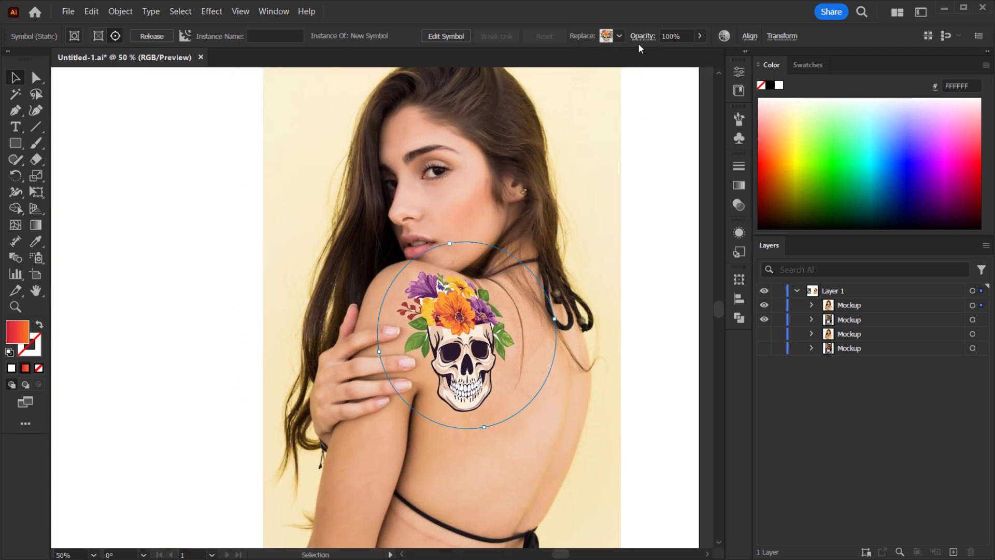
left_click(642, 36)
left_click(554, 60)
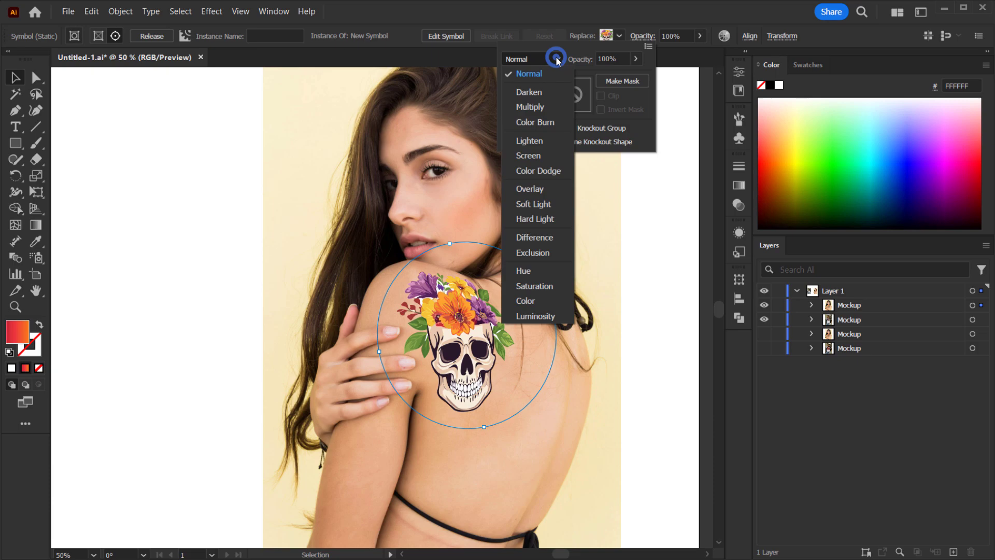
left_click(529, 106)
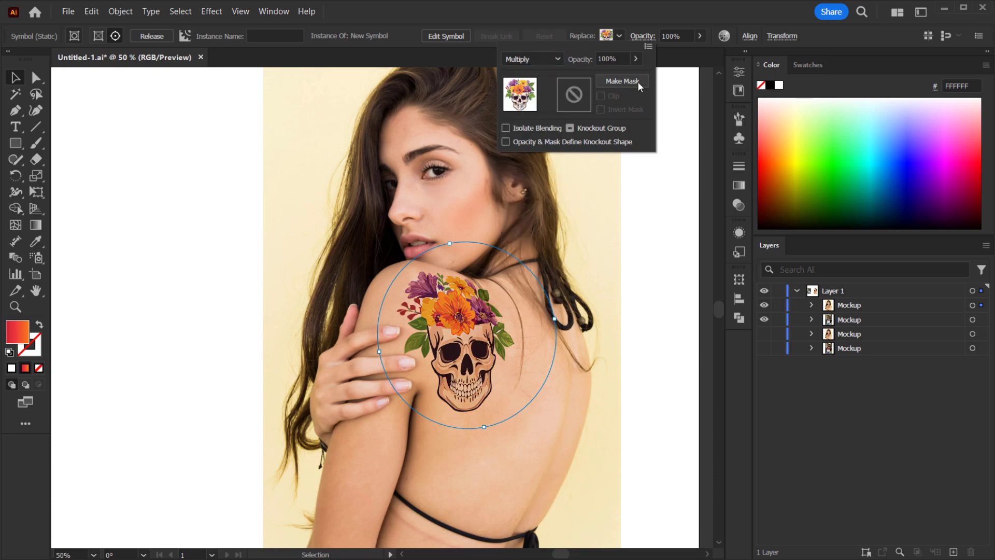
left_click(635, 58)
left_click_drag(636, 76, 634, 81)
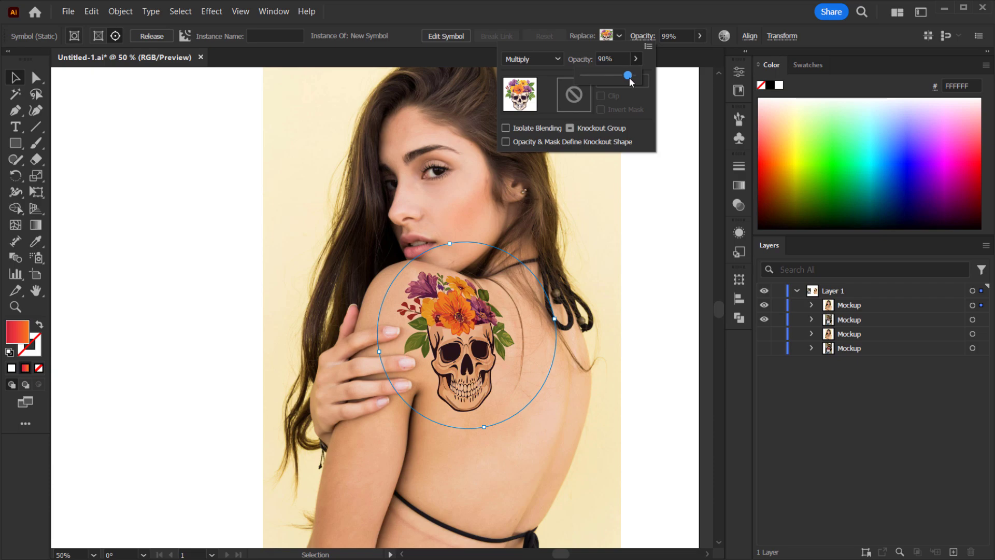
- Deselect the artwork and review both finished mockups at different zoom levels with the panels hidden
left_click(466, 354)
left_click(465, 353)
left_click_drag(497, 338, 370, 308)
scroll(315, 330, "down", 2)
left_click_drag(261, 311, 397, 306)
left_click(622, 351)
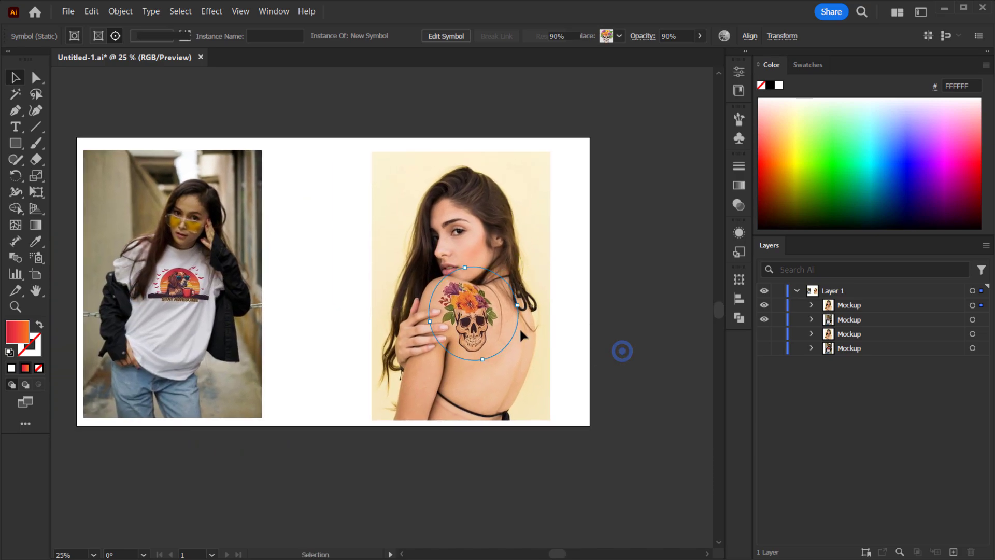
scroll(517, 326, "up", 2)
left_click_drag(400, 319, 459, 353)
scroll(322, 284, "left", 6)
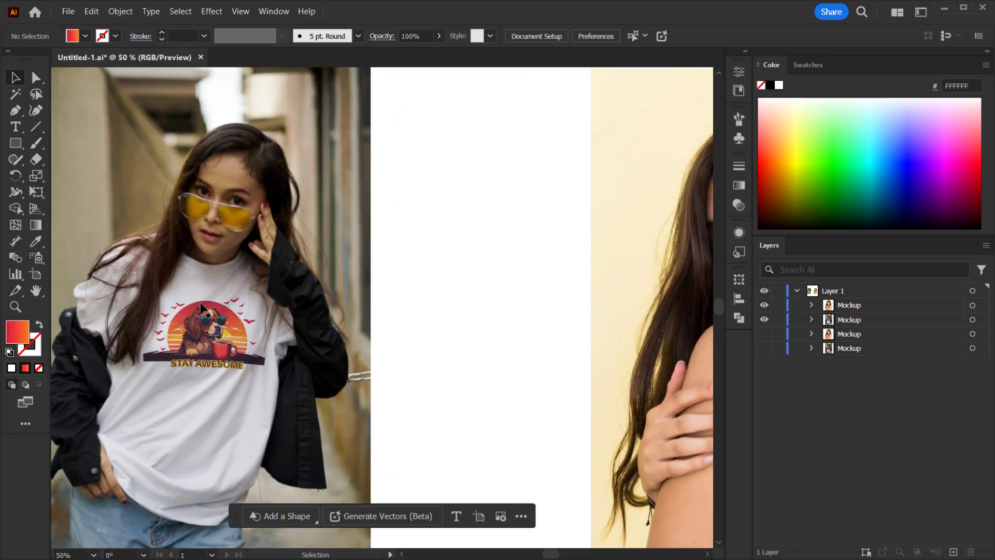
scroll(317, 328, "right", 6)
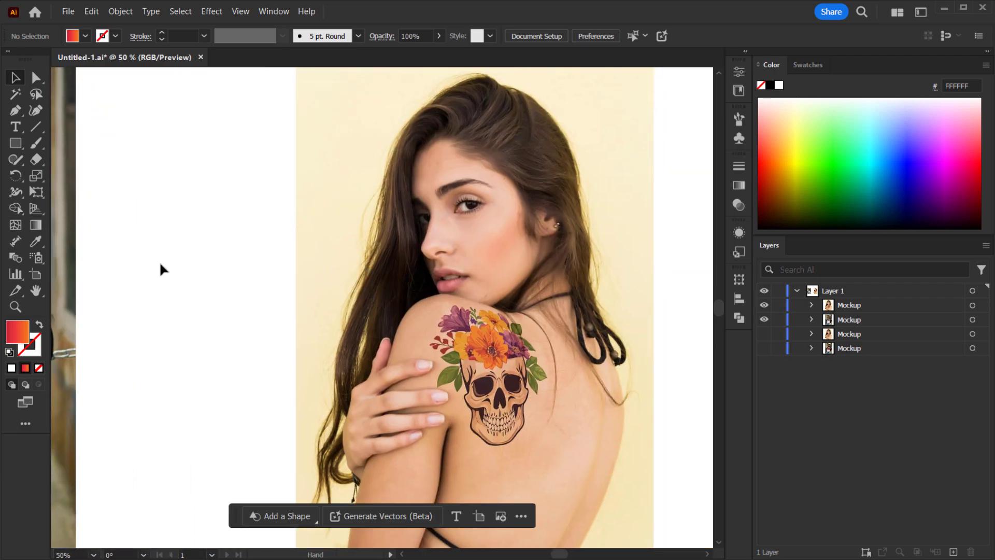
key("ctrl+minus")
left_click_drag(450, 303, 503, 275)
key("ctrl+0")
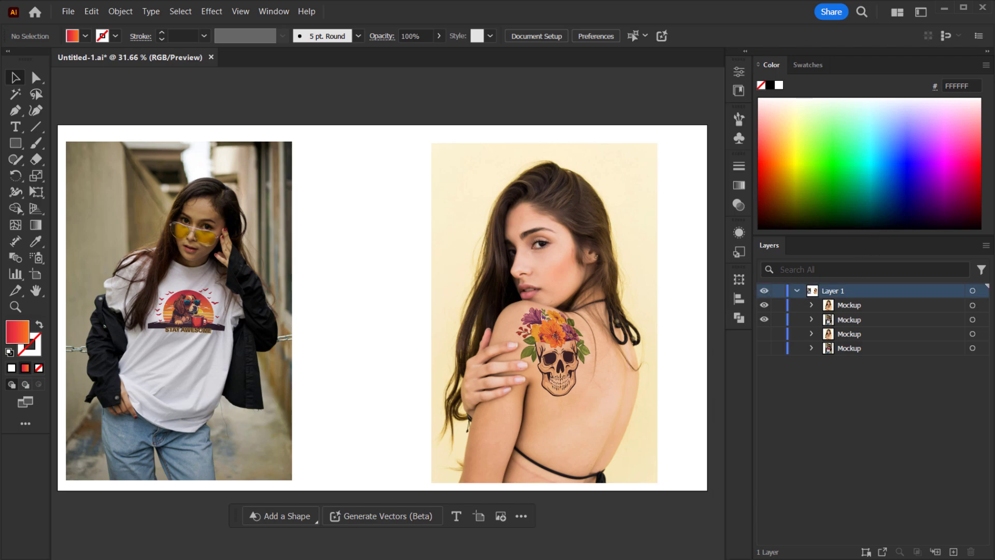
key("Tab")
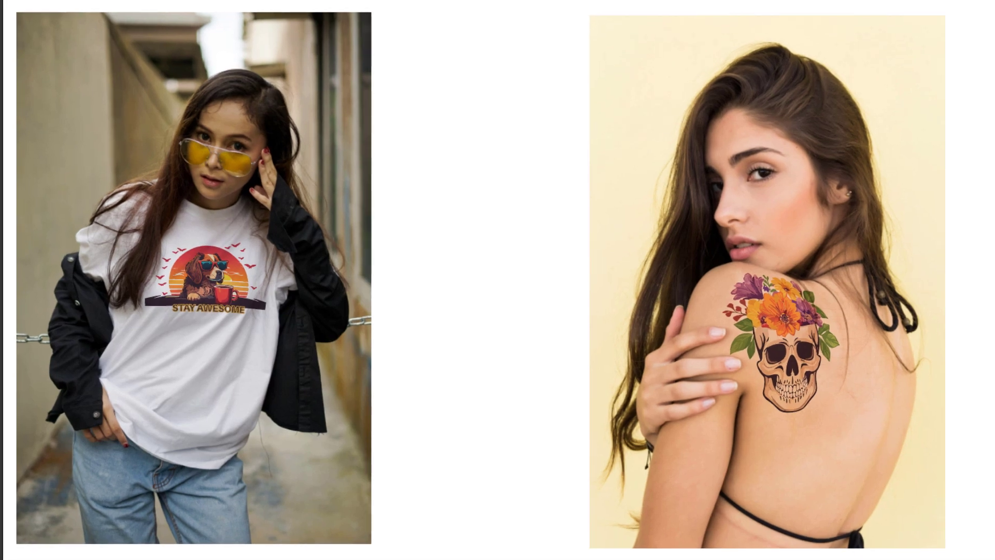